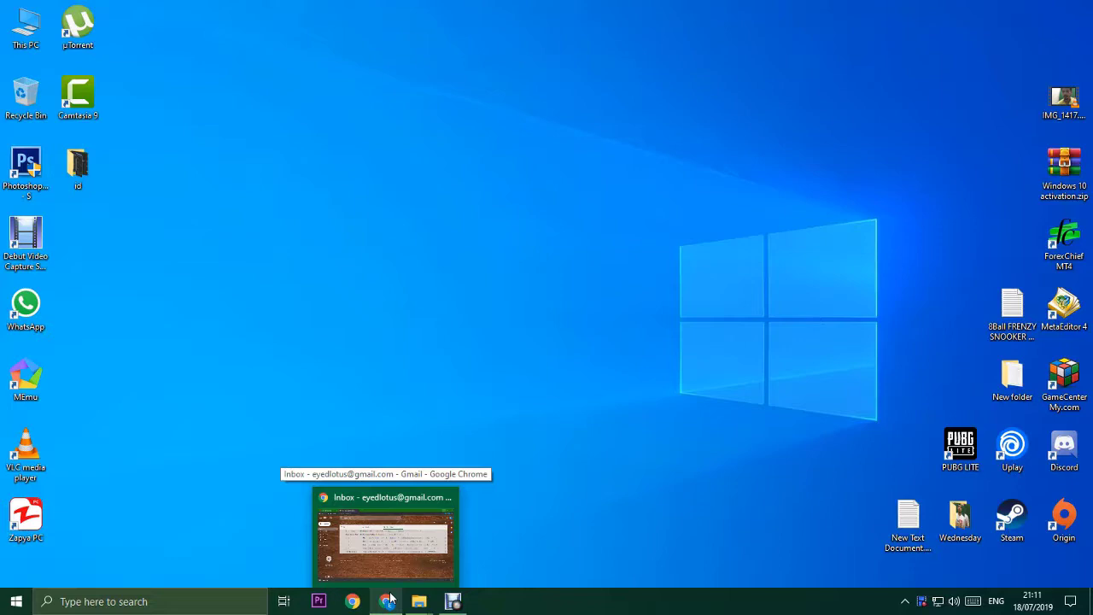
Switch to Chrome, search Google for "obs" in a new tab and open the obsproject.com website.
{"action": "left_click", "coordinate": [391, 601]}
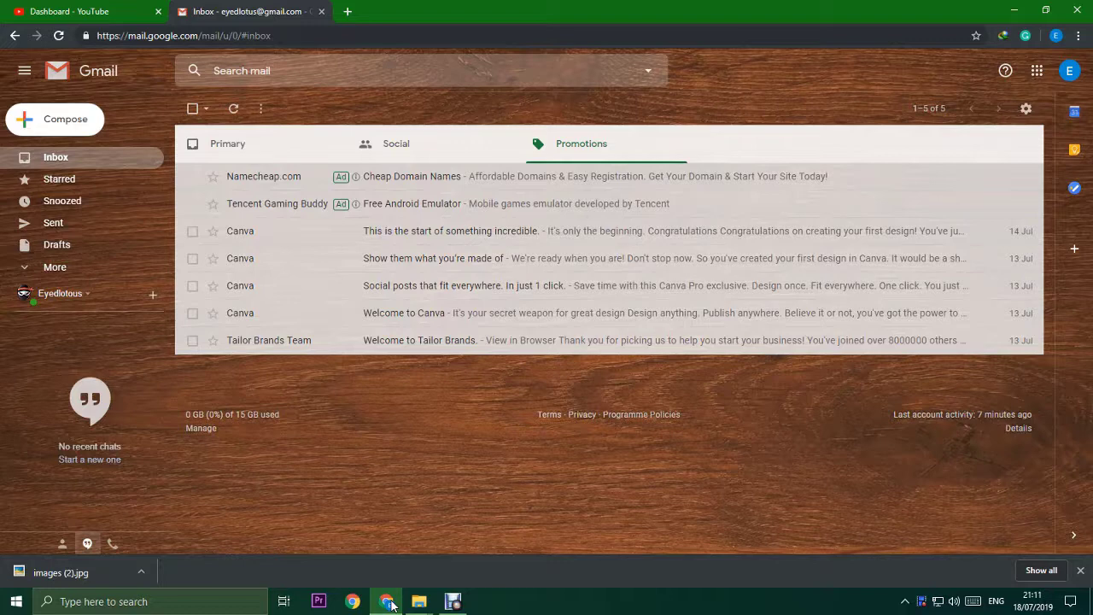
{"action": "left_click", "coordinate": [347, 12]}
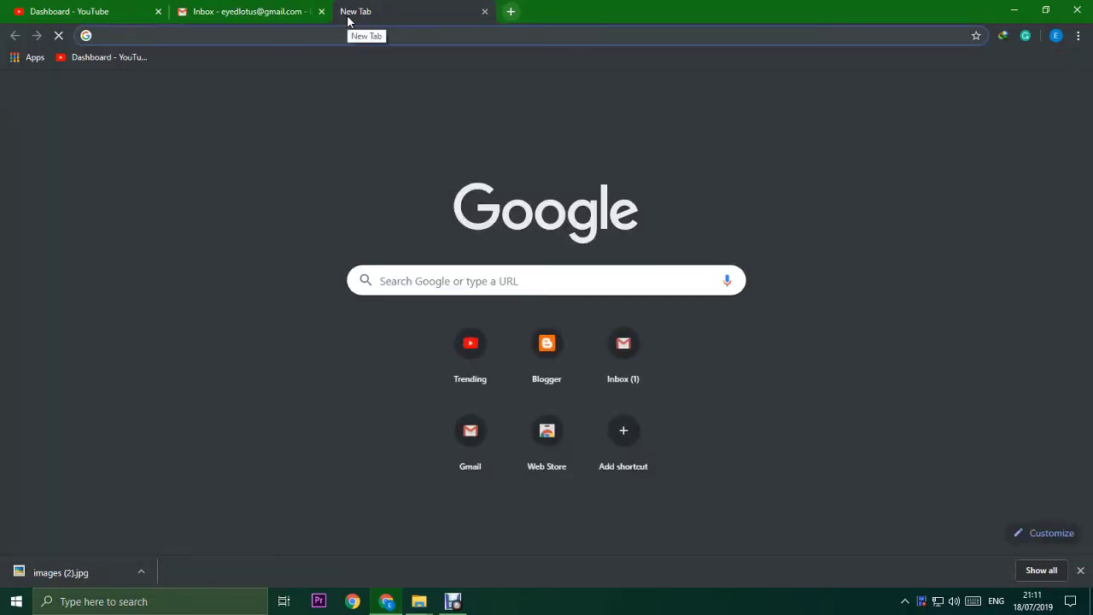
{"action": "type", "text": "obs"}
{"action": "key", "text": "Return"}
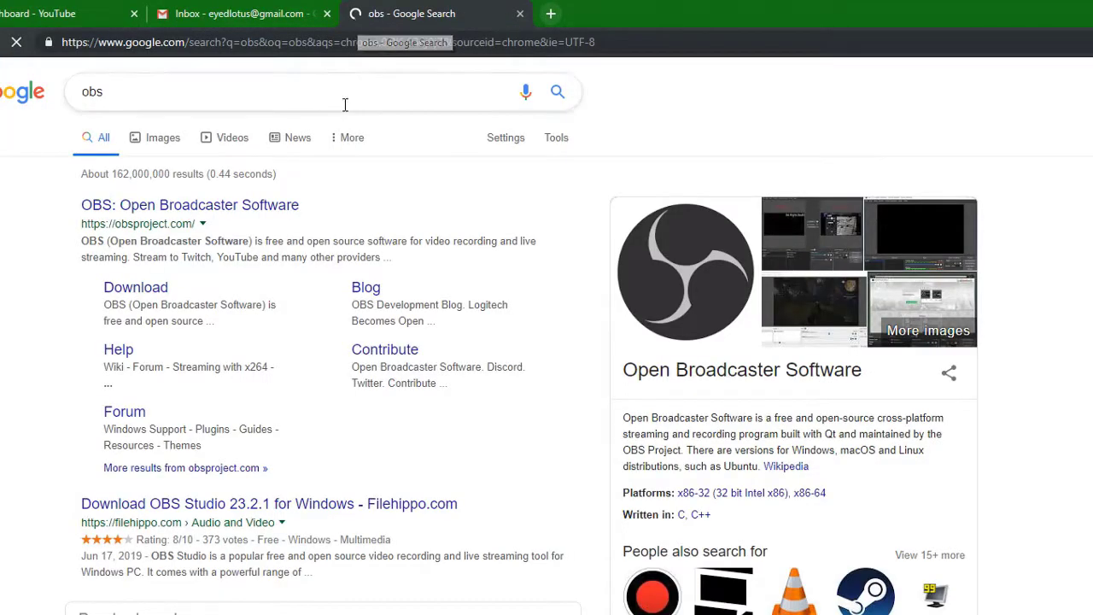
{"action": "left_click", "coordinate": [274, 208]}
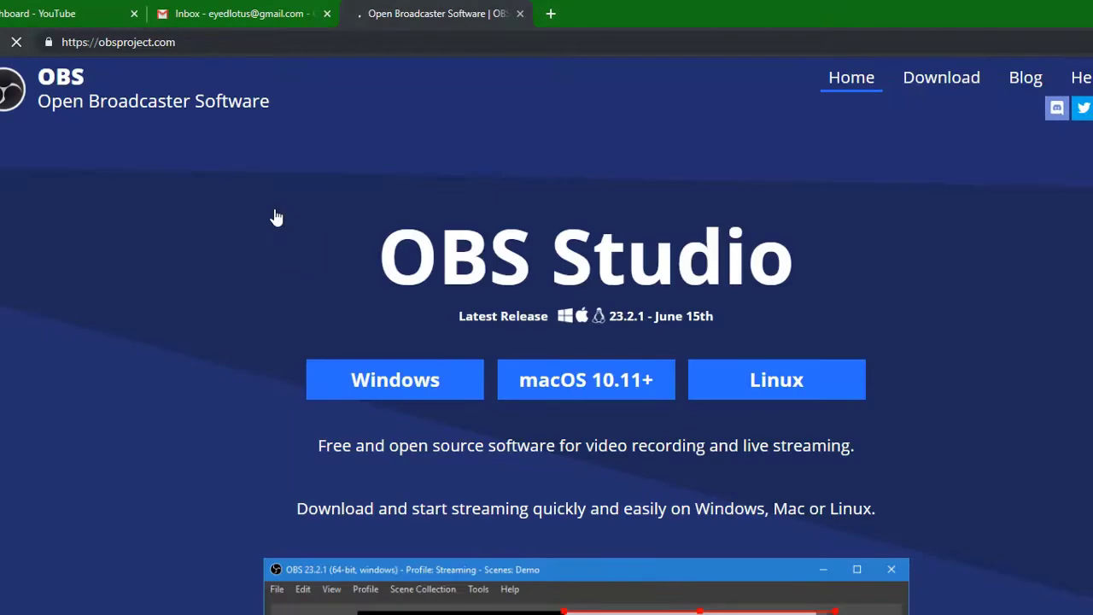
Download the Windows installer of OBS Studio 23.2.1 to the Programs download folder.
{"action": "left_click", "coordinate": [424, 380]}
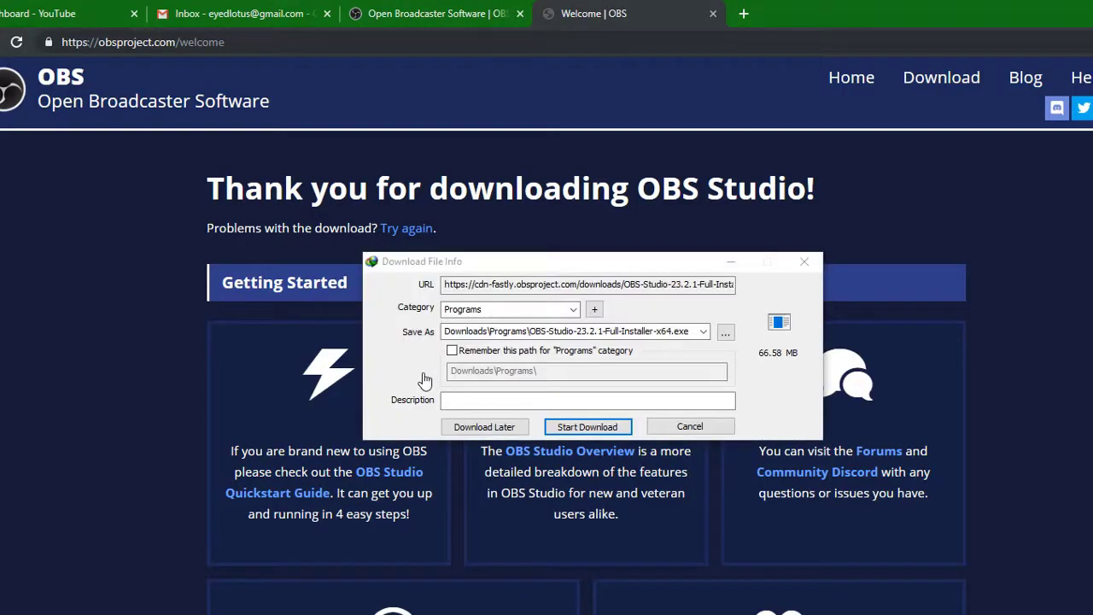
{"action": "left_click", "coordinate": [598, 428]}
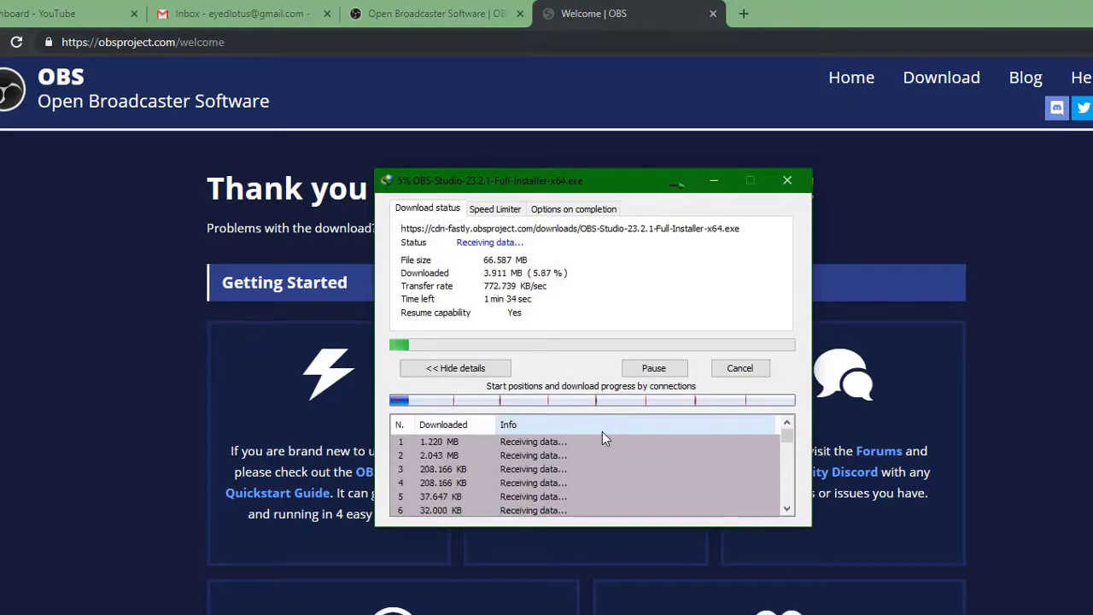
{"action": "left_click", "coordinate": [192, 382]}
Look through the OBS welcome page's guides and release notes and the Contribute page's sponsor tiers.
{"action": "scroll", "coordinate": [601, 328], "scroll_direction": "down", "scroll_amount": 4}
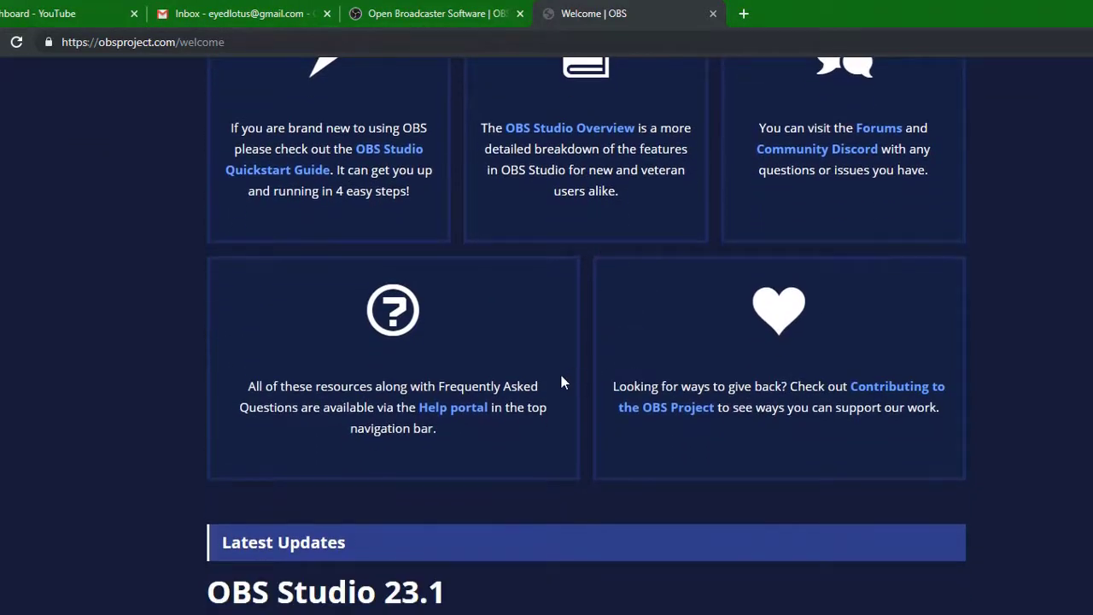
{"action": "scroll", "coordinate": [561, 377], "scroll_direction": "down", "scroll_amount": 7}
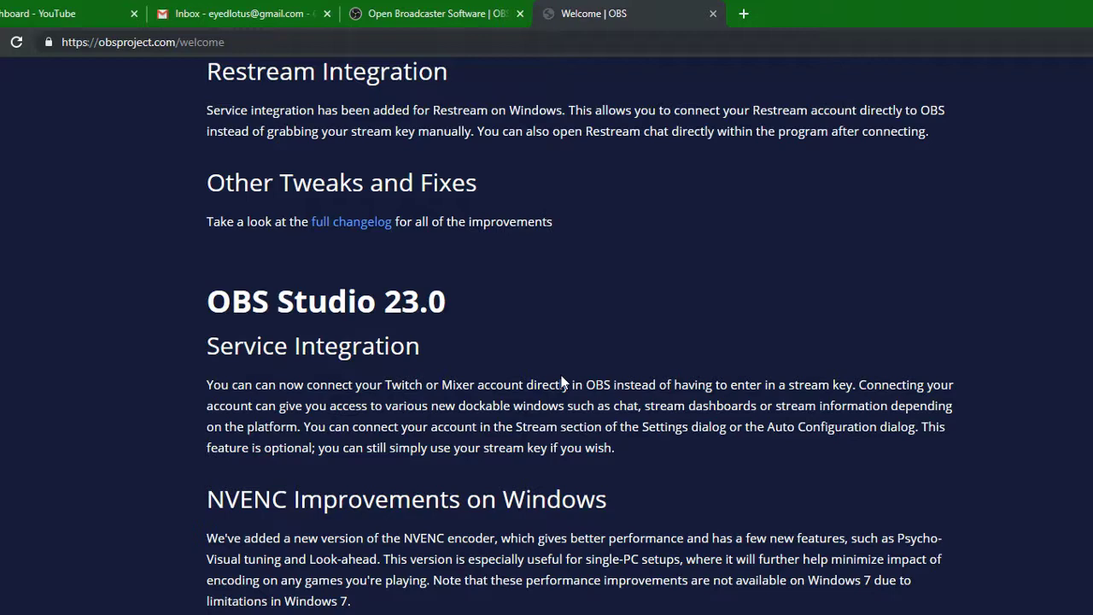
{"action": "scroll", "coordinate": [561, 381], "scroll_direction": "up", "scroll_amount": 10}
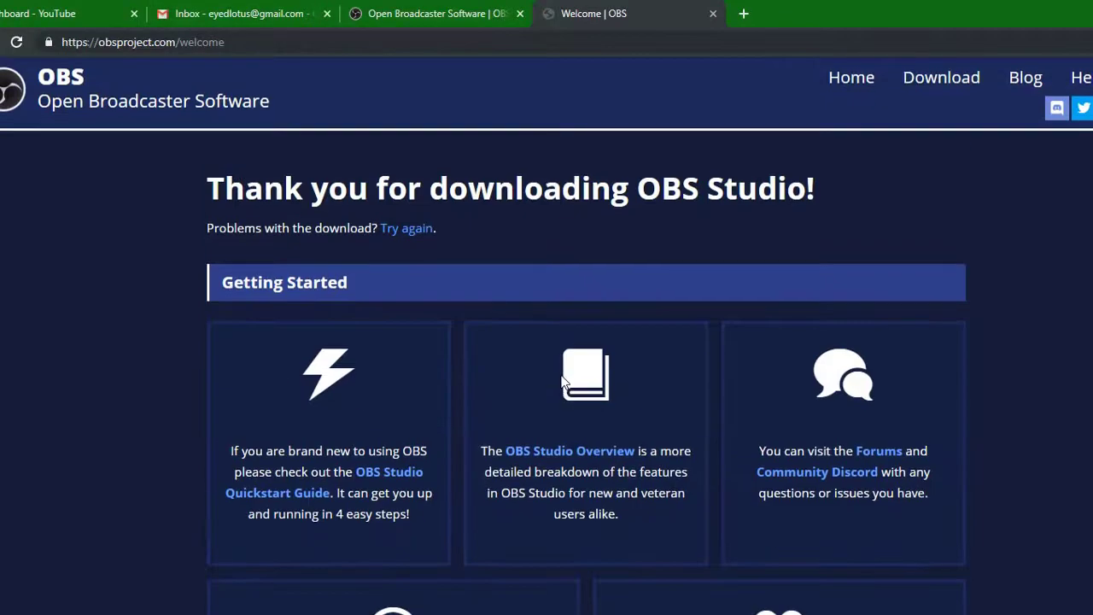
{"action": "scroll", "coordinate": [988, 245], "scroll_direction": "down", "scroll_amount": 1}
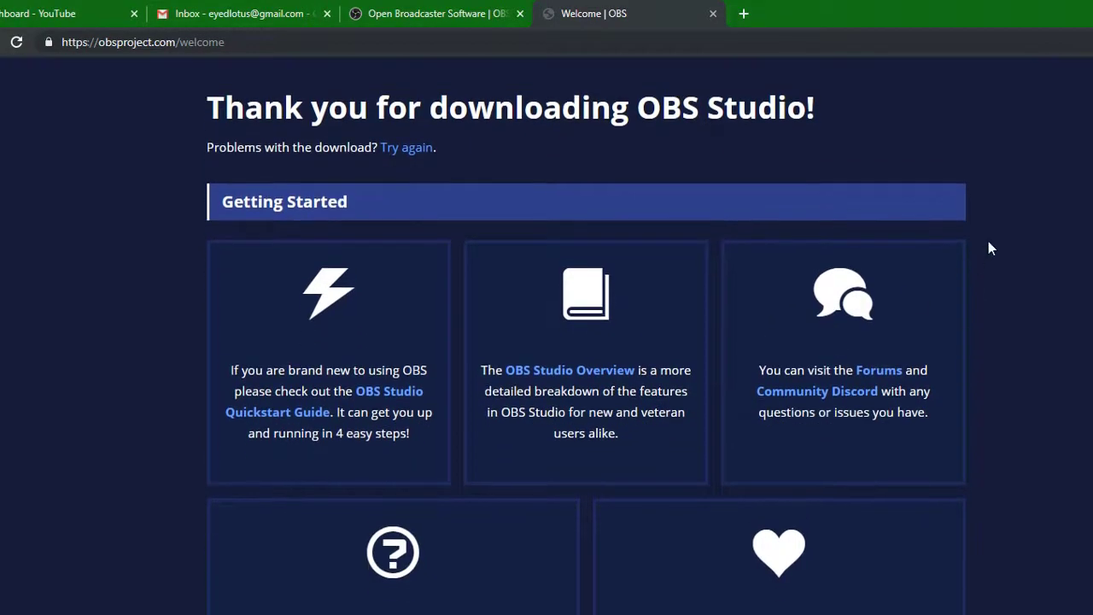
{"action": "scroll", "coordinate": [988, 244], "scroll_direction": "up", "scroll_amount": 1}
{"action": "left_click", "coordinate": [1085, 77]}
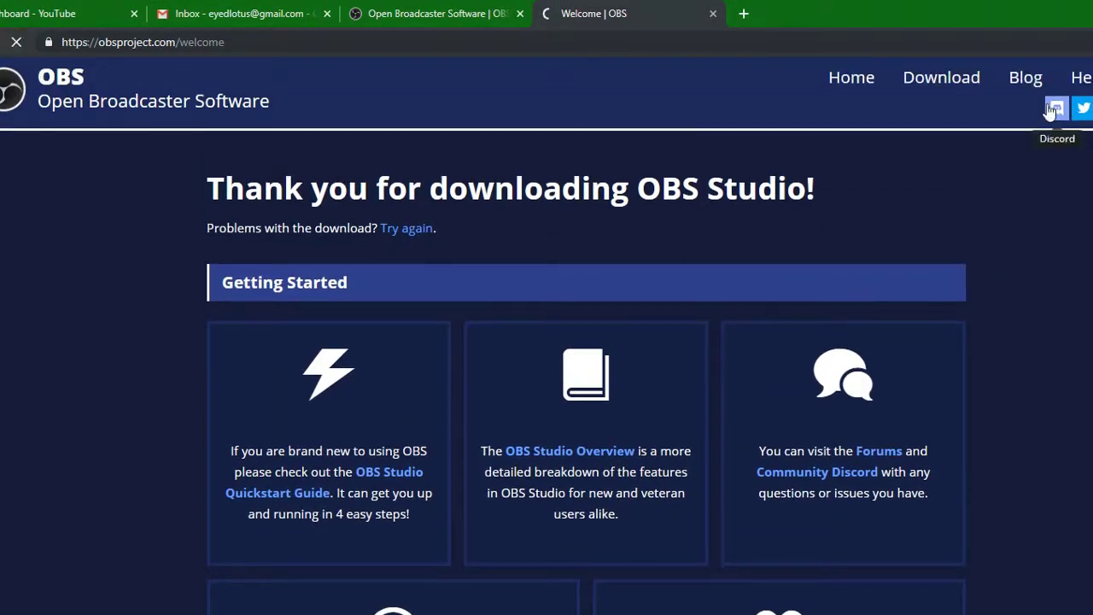
{"action": "scroll", "coordinate": [478, 324], "scroll_direction": "down", "scroll_amount": 8}
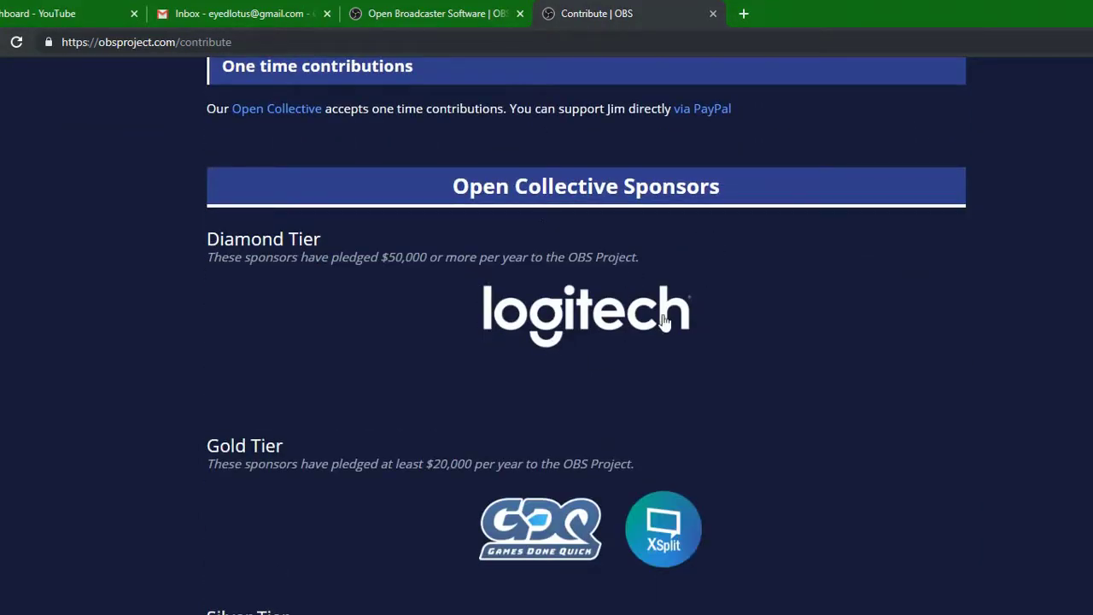
{"action": "scroll", "coordinate": [478, 333], "scroll_direction": "down", "scroll_amount": 7}
{"action": "scroll", "coordinate": [477, 338], "scroll_direction": "up", "scroll_amount": 15}
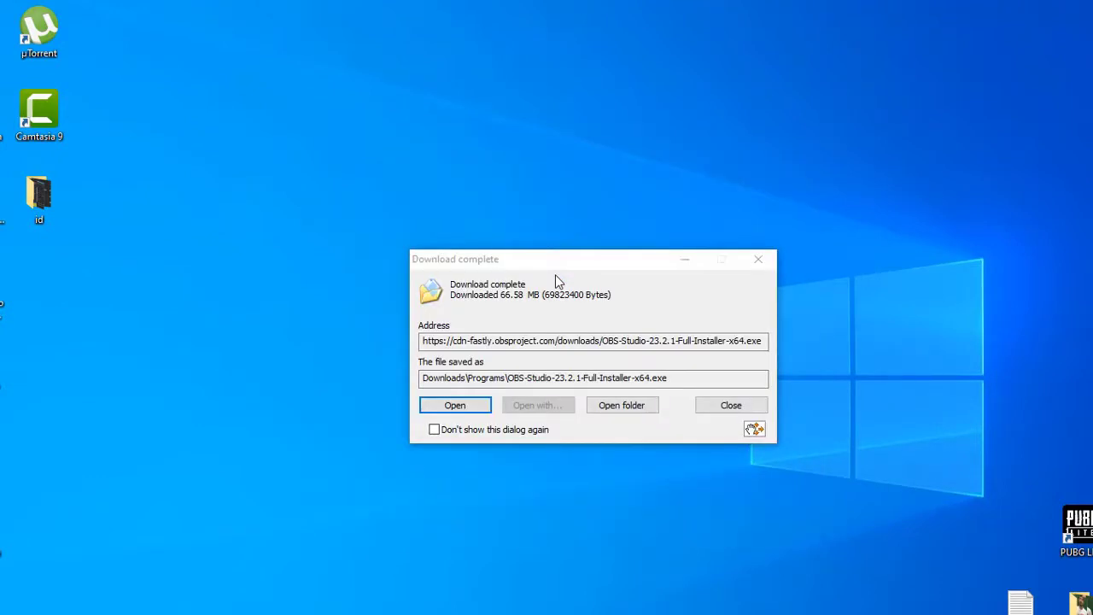
Run the downloaded OBS Studio installer and accept C:\Program Files\obs-studio as the destination folder.
{"action": "left_click", "coordinate": [483, 409]}
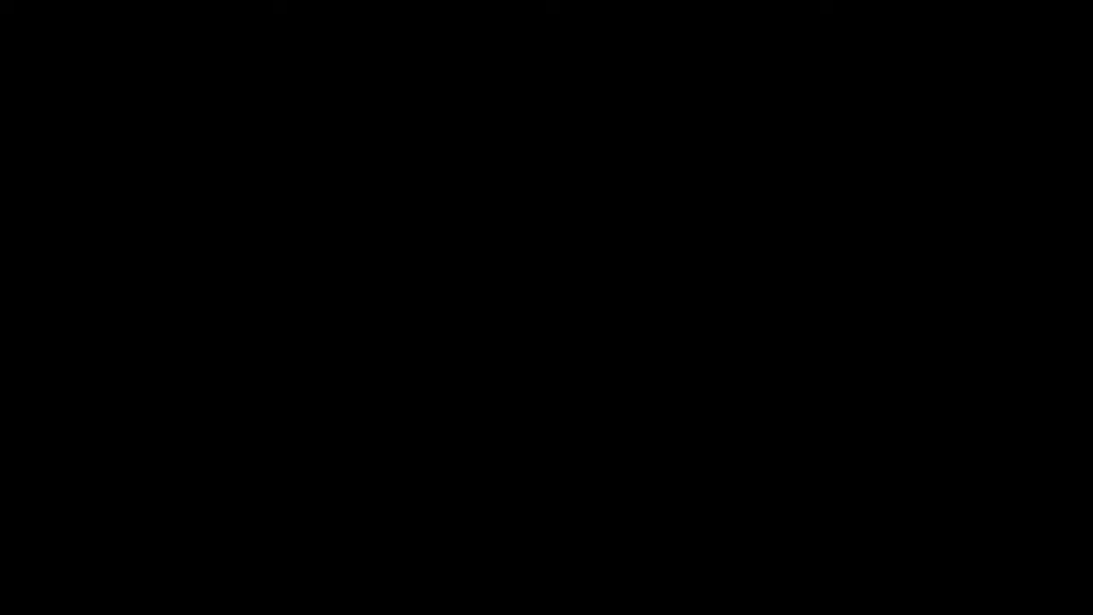
{"action": "left_click", "coordinate": [522, 462]}
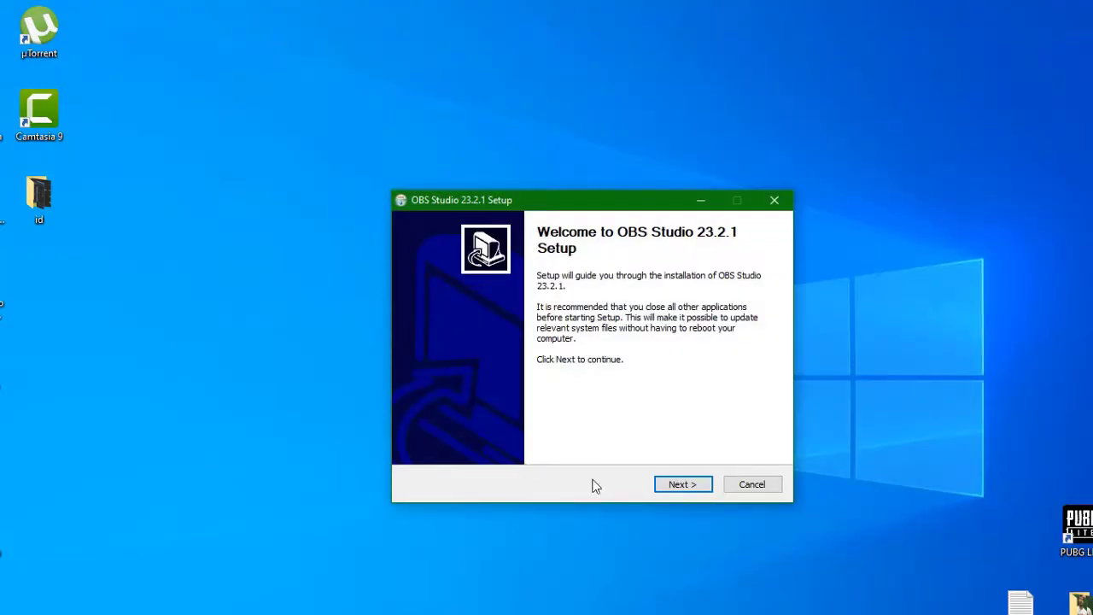
{"action": "left_click", "coordinate": [687, 484]}
{"action": "left_click", "coordinate": [688, 484]}
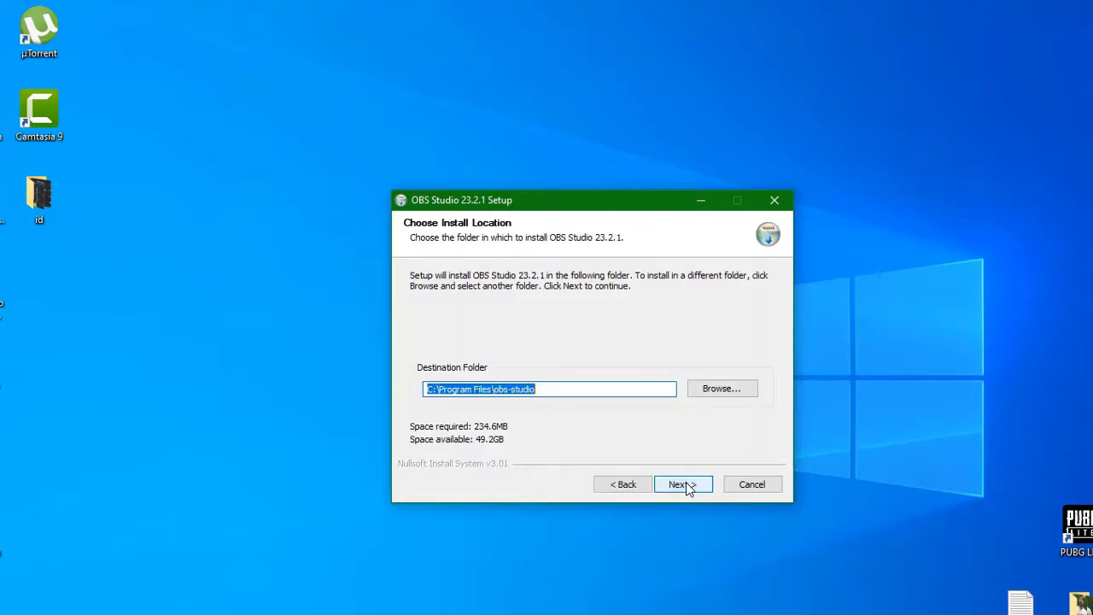
{"action": "left_click", "coordinate": [687, 483]}
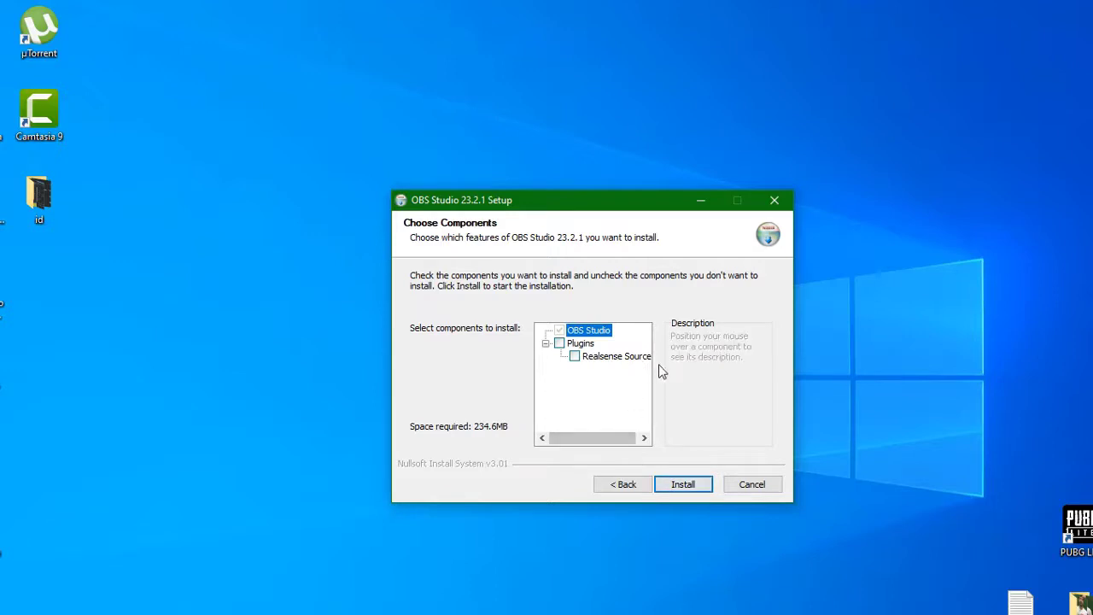
Install OBS Studio without the Realsense plugin and finish the setup with the launch option enabled.
{"action": "mouse_move", "coordinate": [640, 360]}
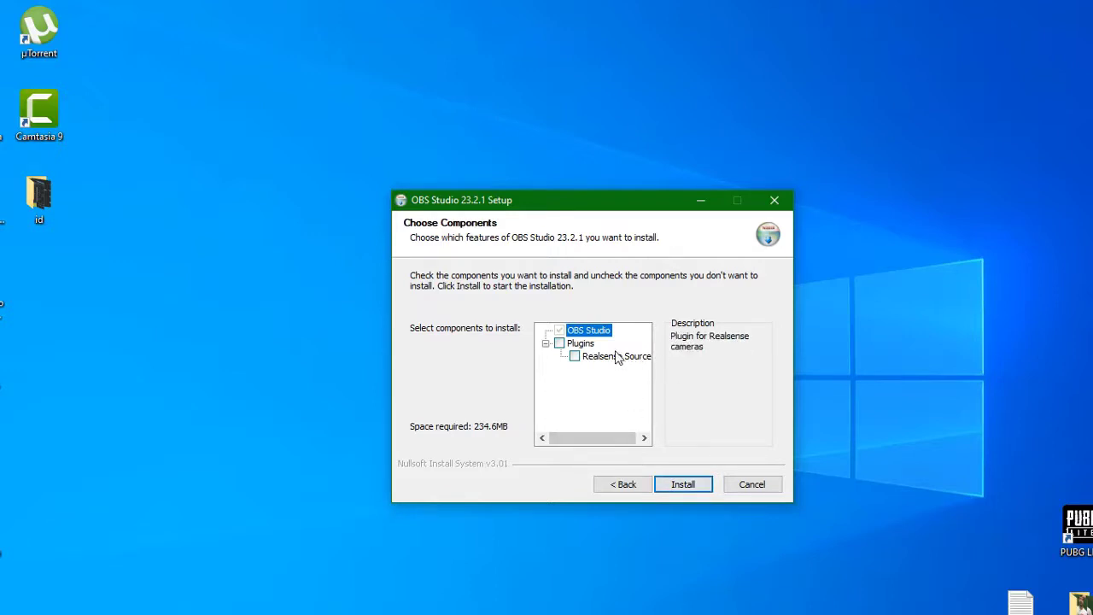
{"action": "left_click", "coordinate": [683, 484]}
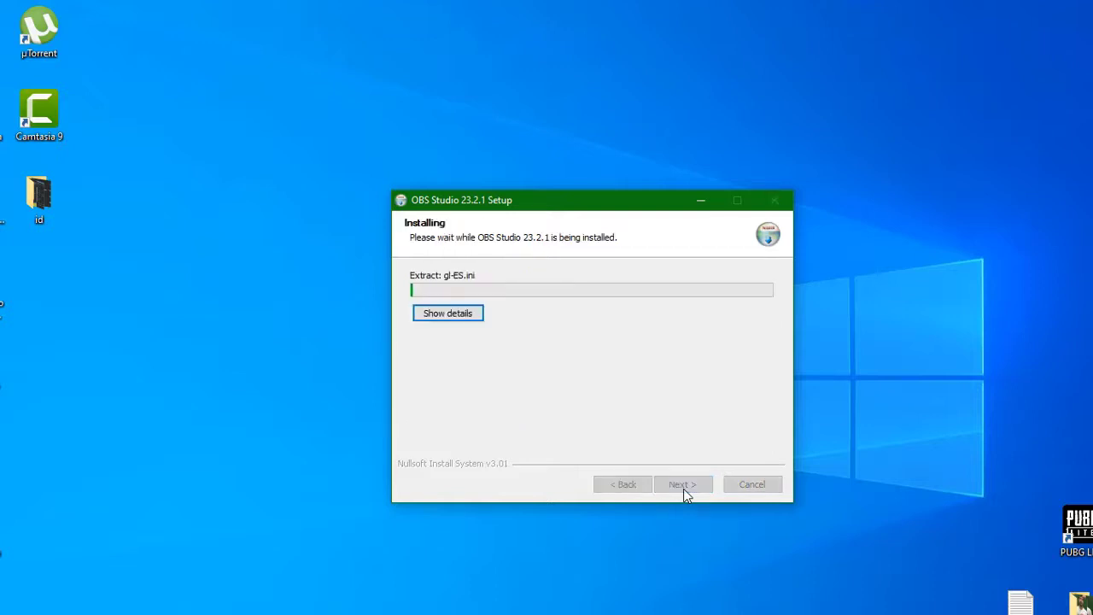
{"action": "left_click", "coordinate": [447, 315]}
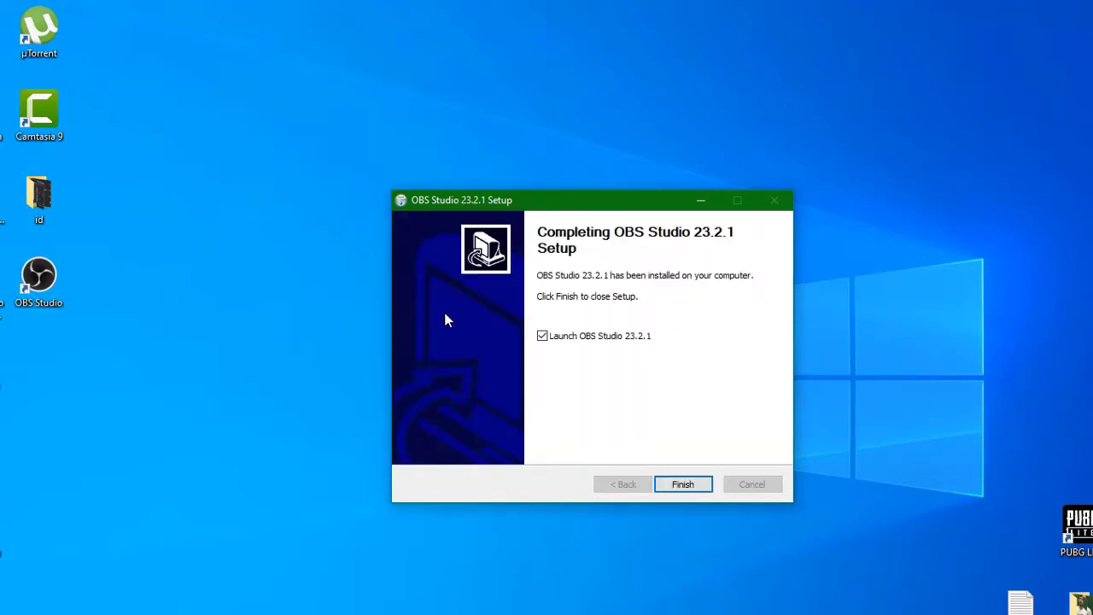
{"action": "left_click", "coordinate": [707, 485]}
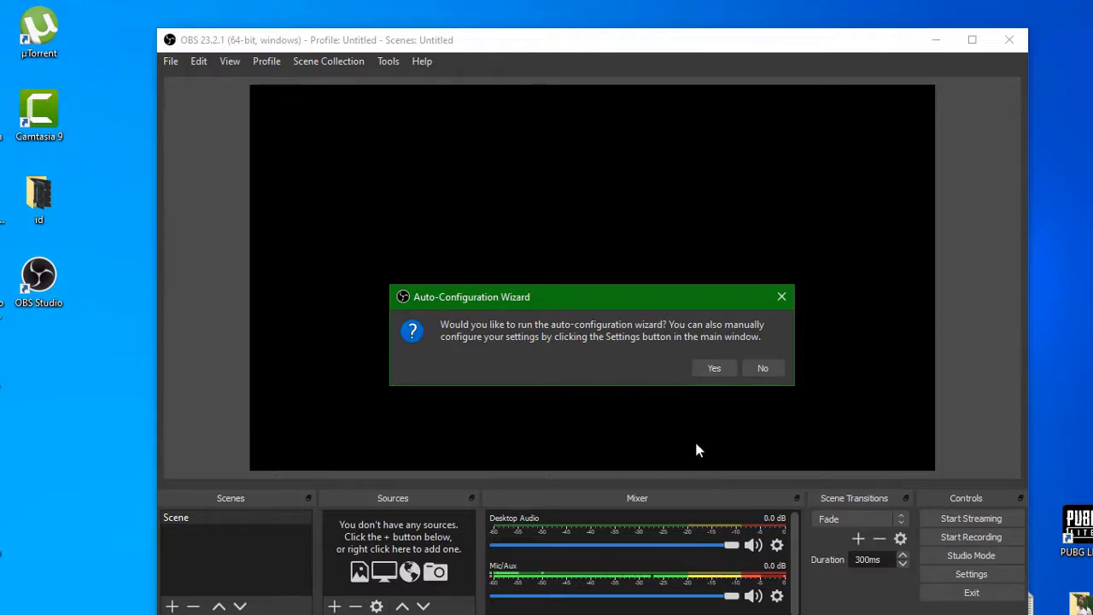
Run the auto-configuration wizard optimized for streaming, with the current 1600x900 canvas and FPS set to either 60 or 30, preferring 60.
{"action": "left_click", "coordinate": [712, 368]}
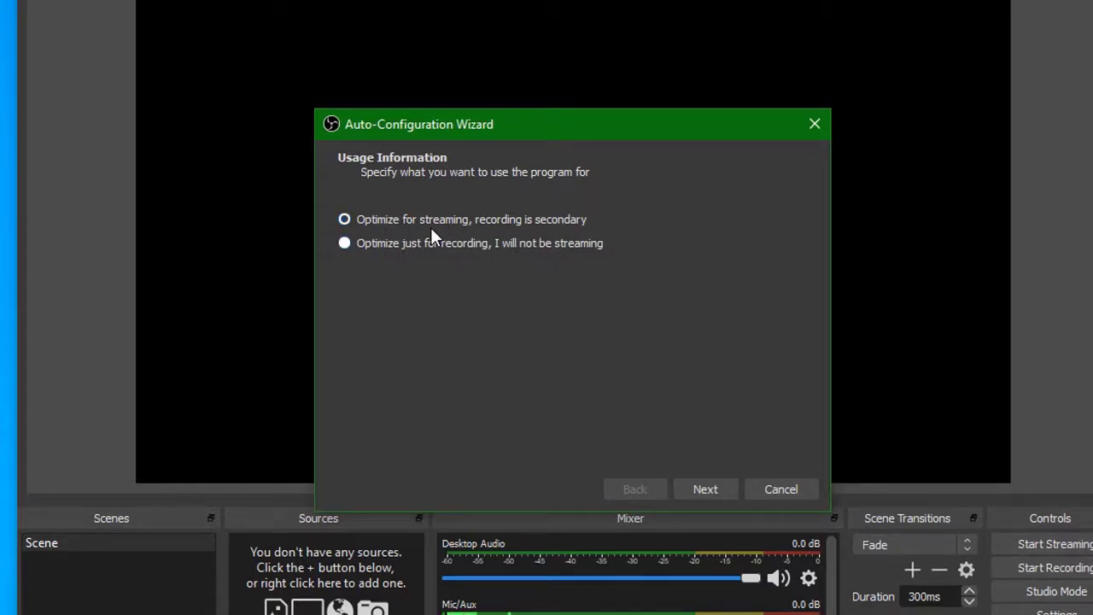
{"action": "left_click", "coordinate": [721, 485]}
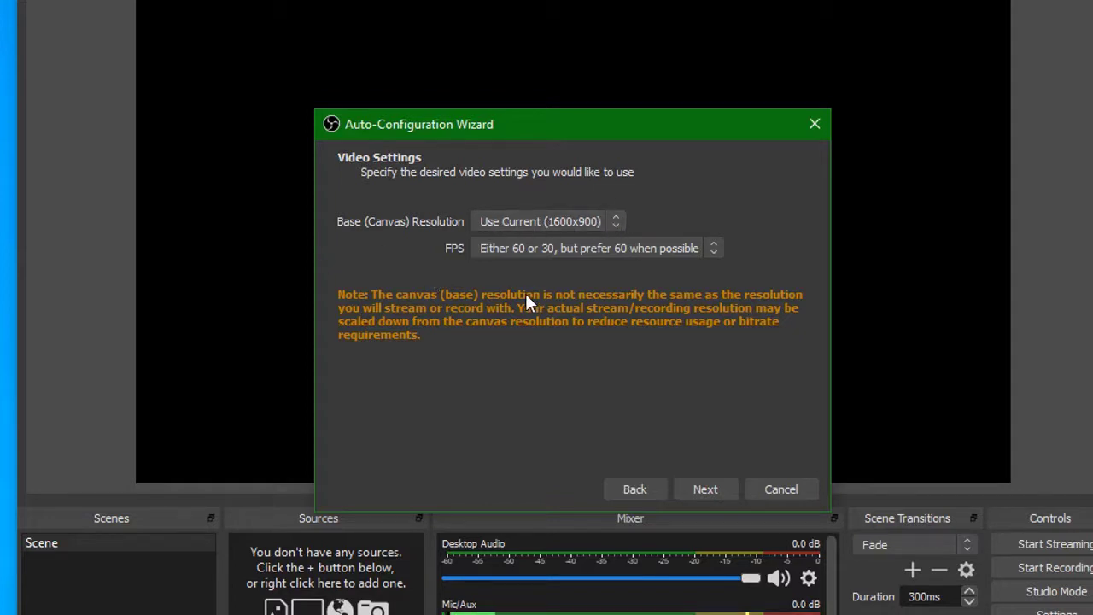
{"action": "left_click", "coordinate": [705, 247]}
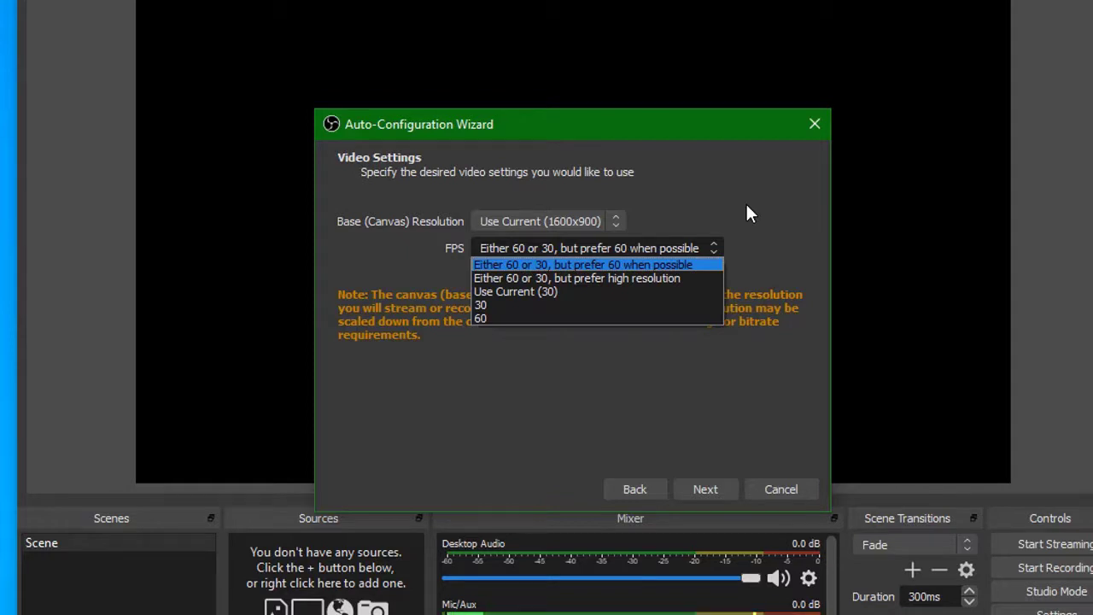
{"action": "left_click", "coordinate": [704, 370]}
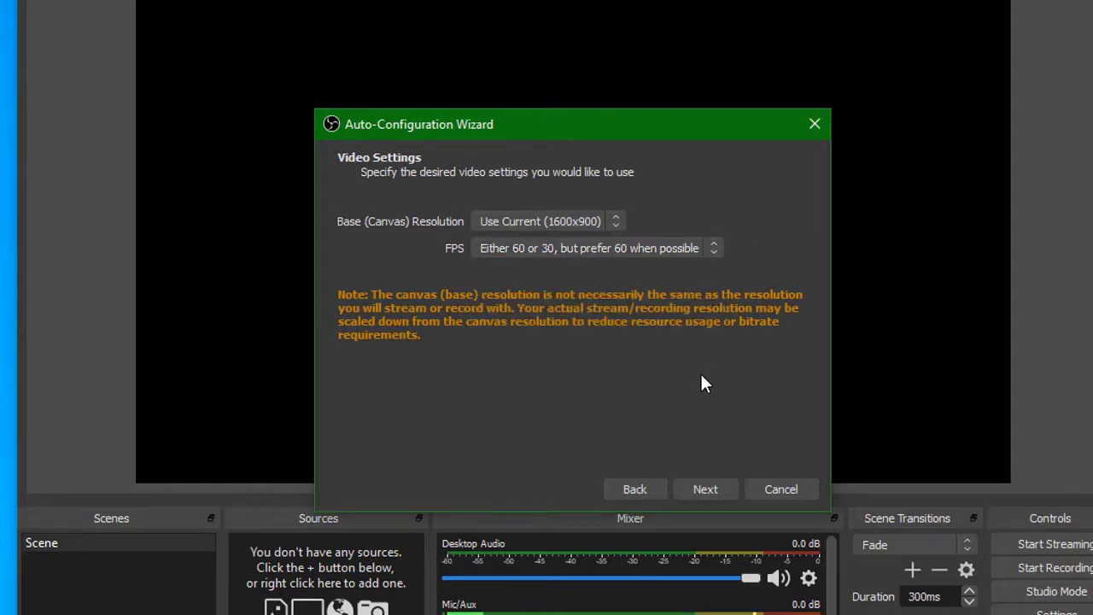
{"action": "left_click", "coordinate": [704, 493]}
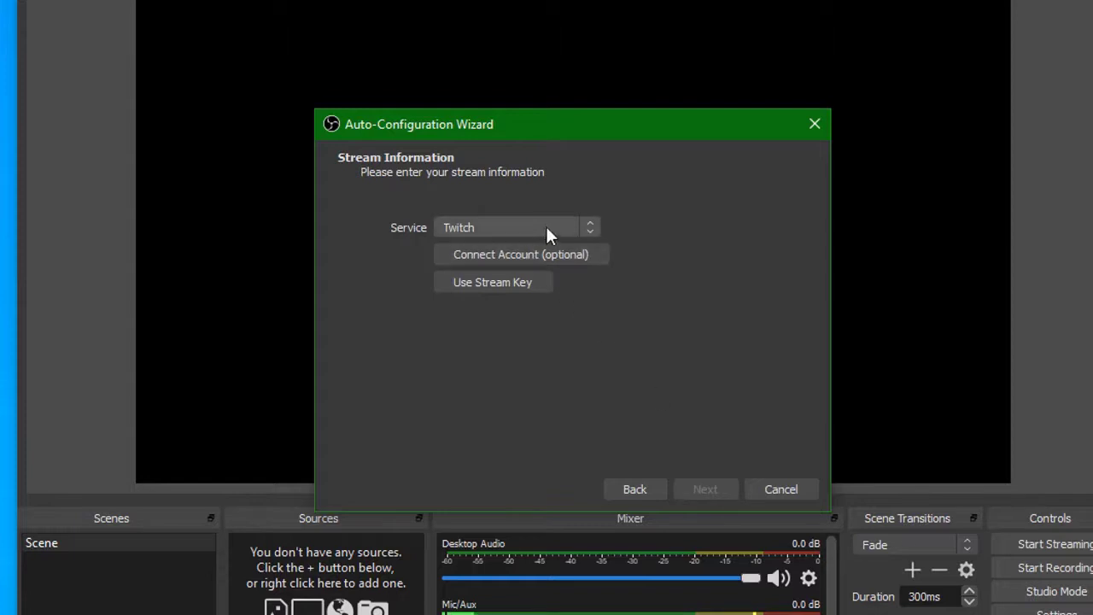
Choose YouTube / YouTube Gaming as the streaming service in the wizard's stream information.
{"action": "left_click", "coordinate": [586, 224]}
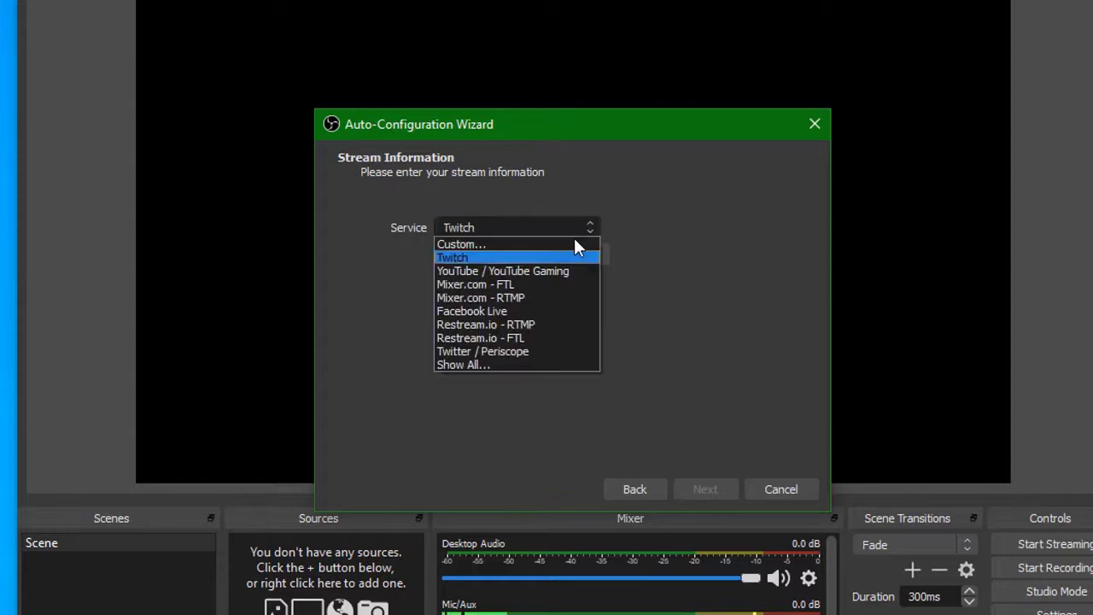
{"action": "left_click", "coordinate": [532, 270]}
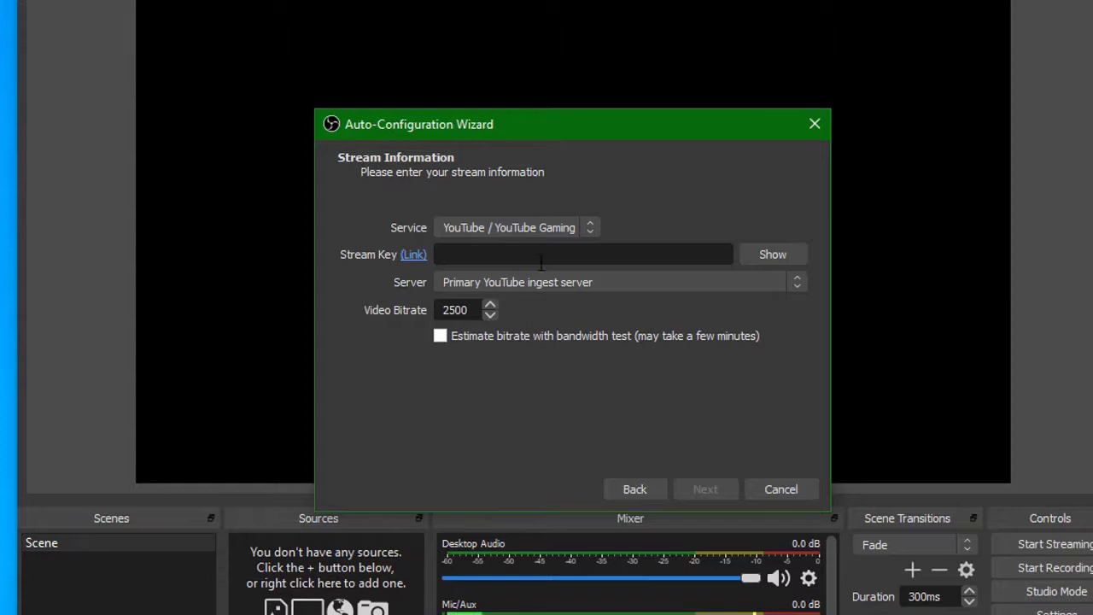
{"action": "left_click", "coordinate": [569, 225]}
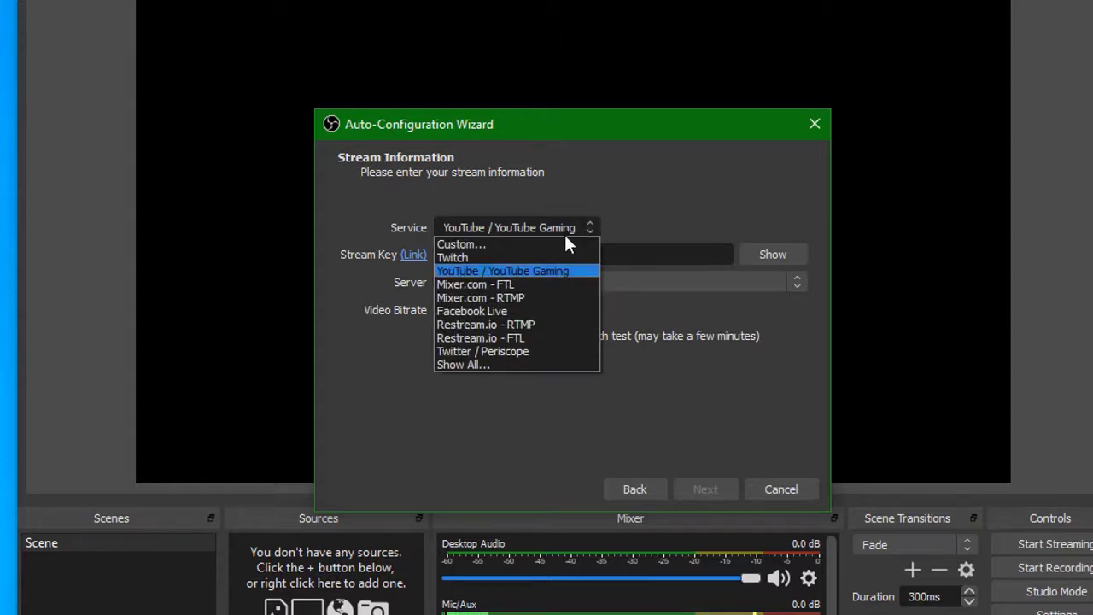
{"action": "left_click", "coordinate": [686, 327]}
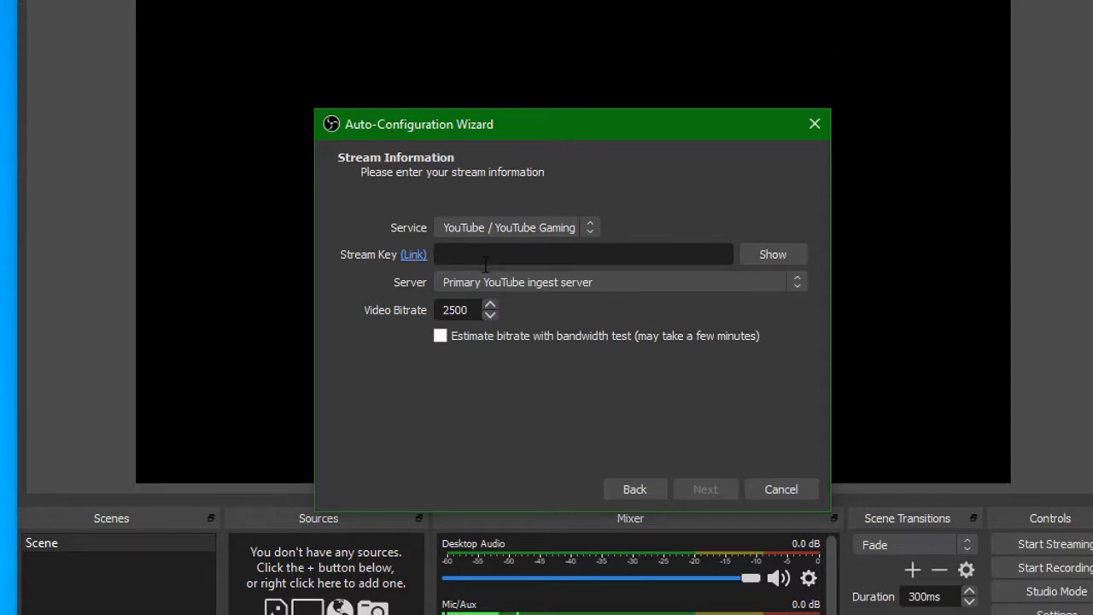
Open the YouTube live dashboard through the wizard's stream key link and copy the stream key from Encoder Setup.
{"action": "left_click", "coordinate": [412, 255]}
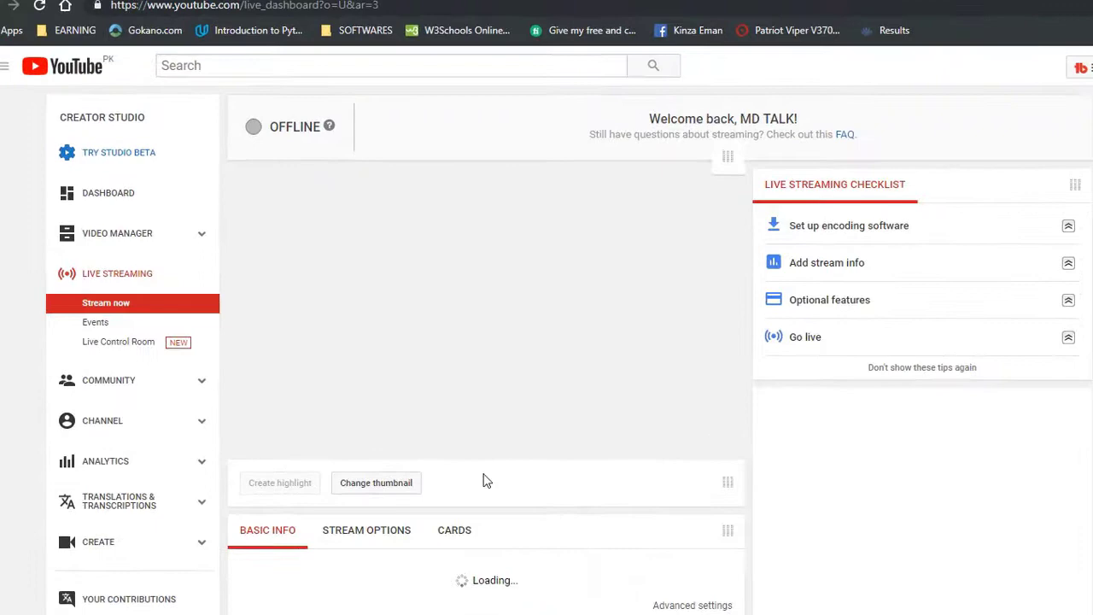
{"action": "scroll", "coordinate": [483, 462], "scroll_direction": "down", "scroll_amount": 3}
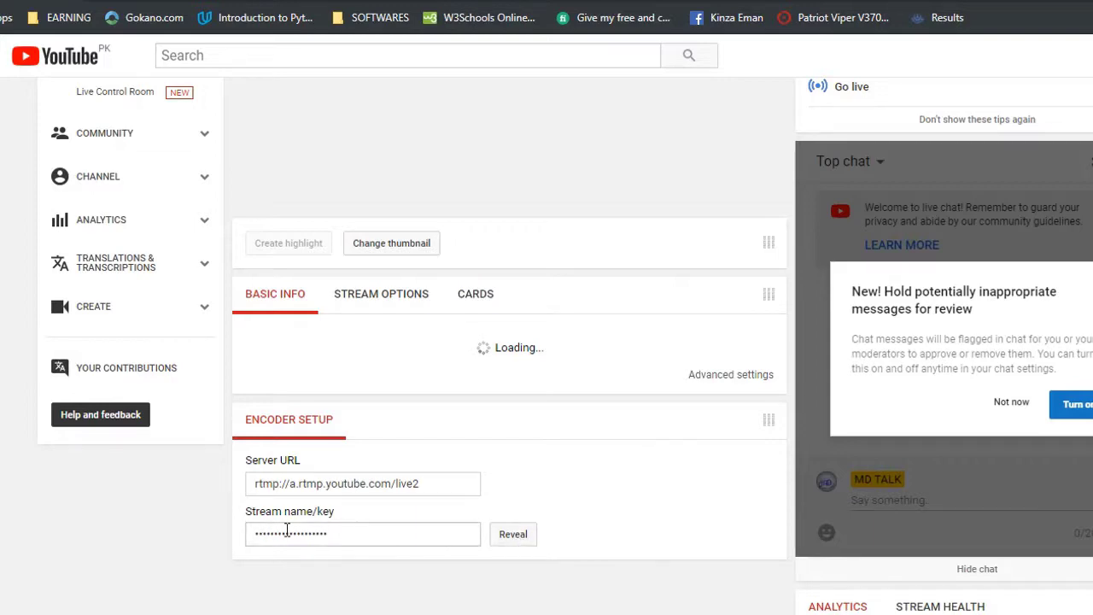
{"action": "key", "text": "alt+Tab"}
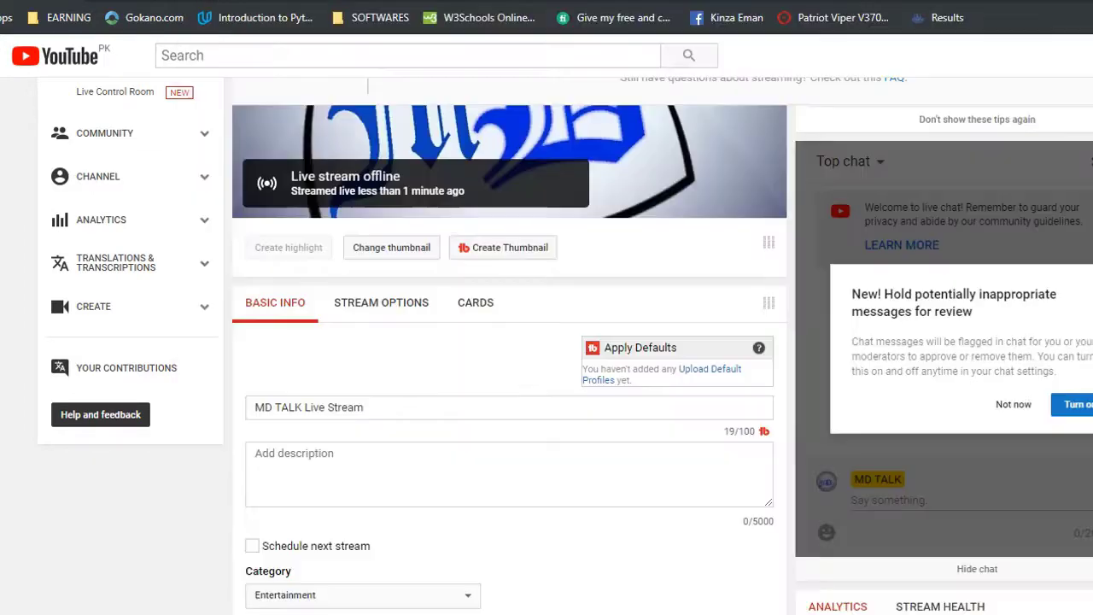
{"action": "scroll", "coordinate": [434, 485], "scroll_direction": "down", "scroll_amount": 5}
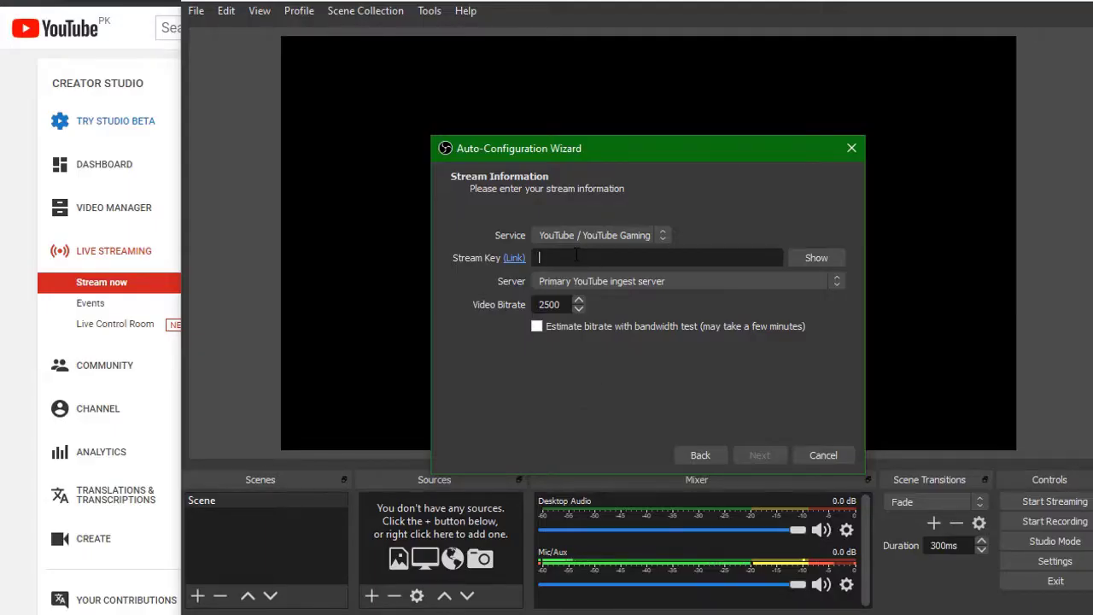
Paste the stream key into the wizard's Stream Key field, run the test and apply the recommended settings.
{"action": "right_click", "coordinate": [576, 255]}
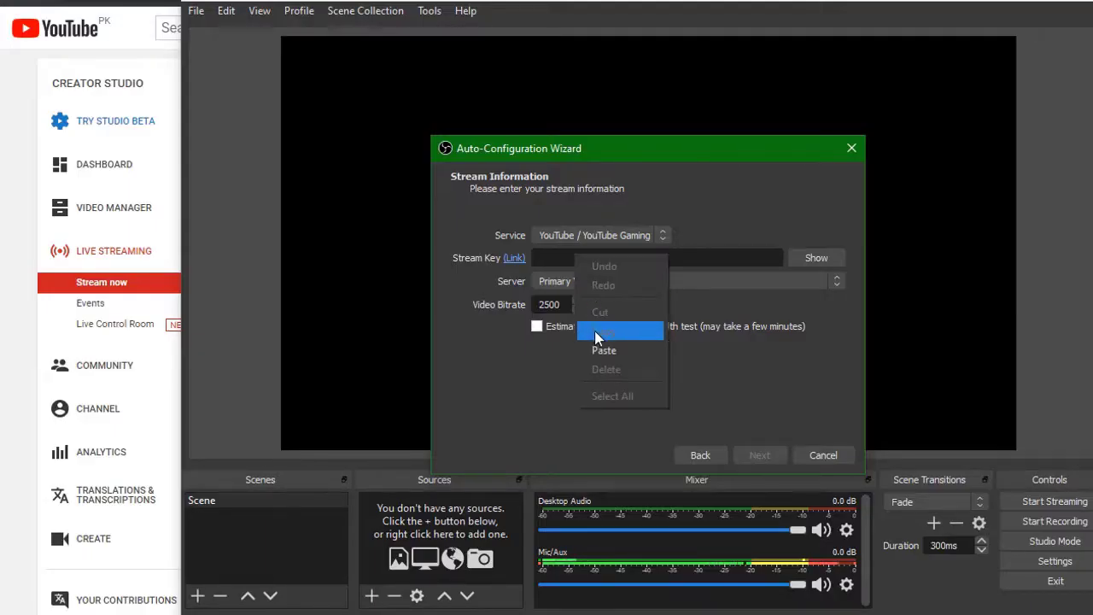
{"action": "left_click", "coordinate": [593, 351]}
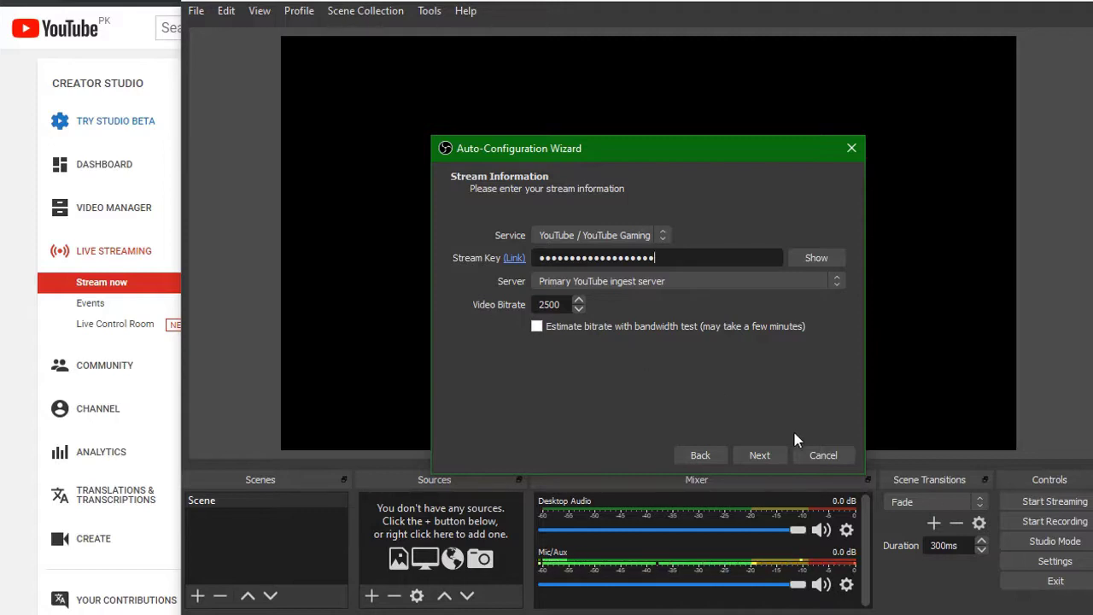
{"action": "left_click", "coordinate": [772, 455]}
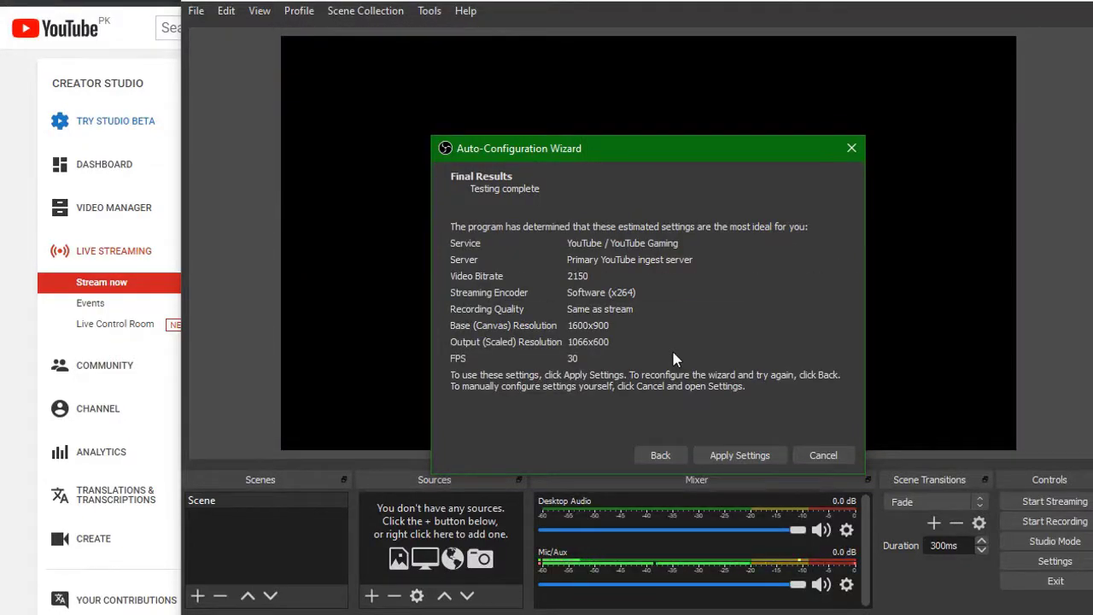
{"action": "left_click", "coordinate": [754, 461]}
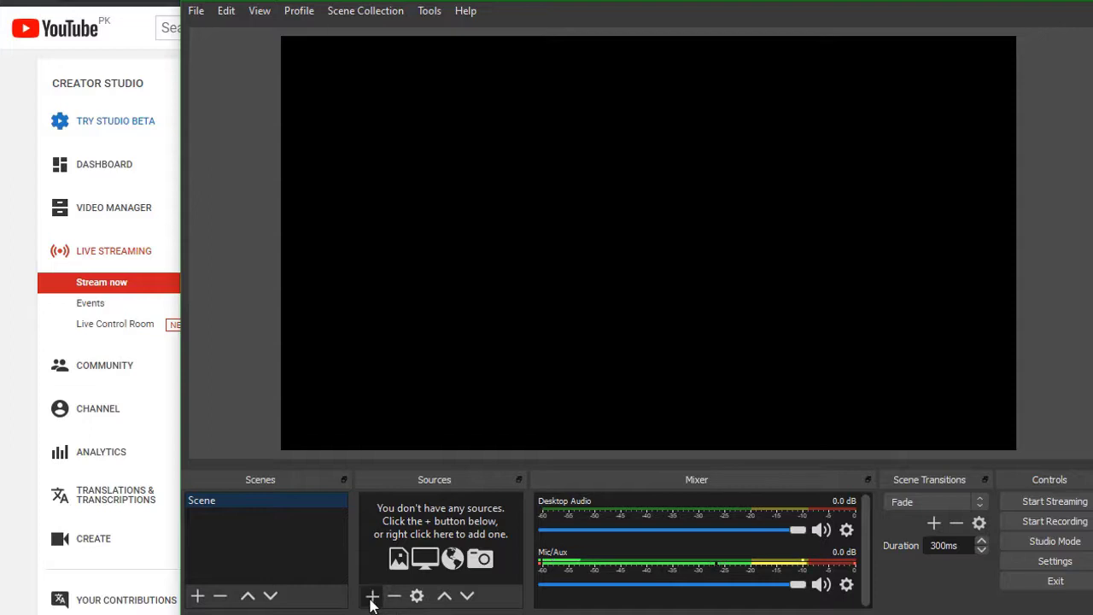
Add a new visible Display Capture source for Display 1 with cursor capture enabled.
{"action": "left_click", "coordinate": [371, 596]}
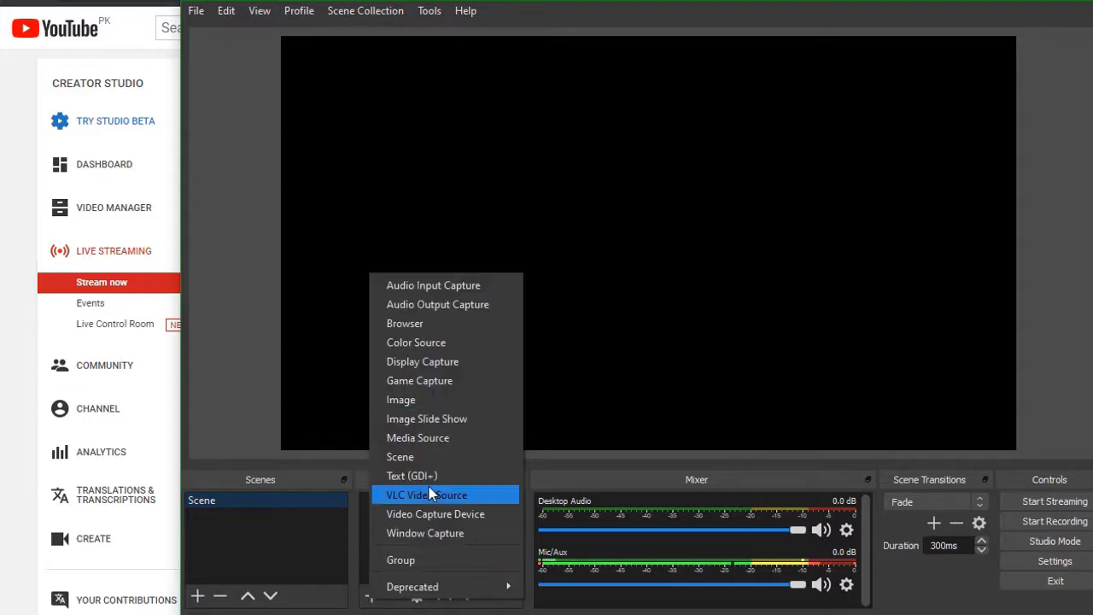
{"action": "left_click", "coordinate": [410, 363]}
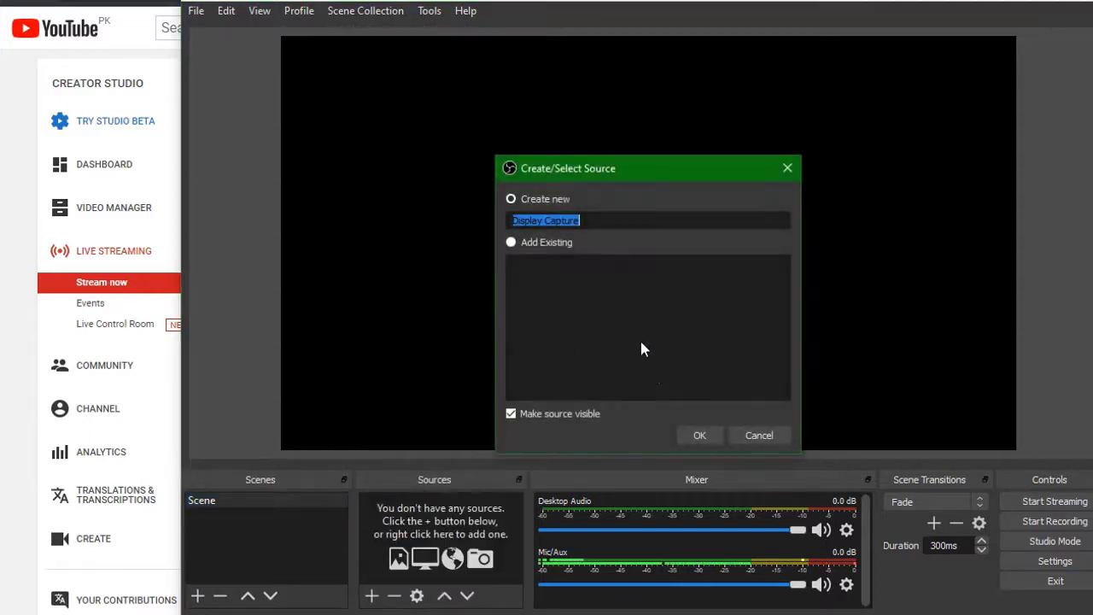
{"action": "left_click", "coordinate": [693, 435]}
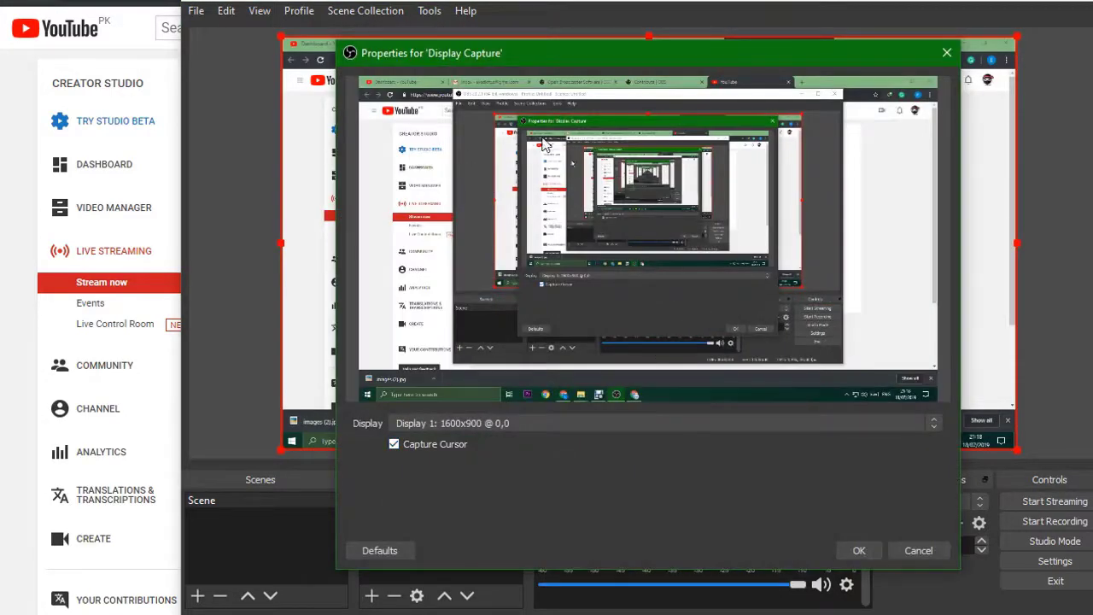
{"action": "left_click", "coordinate": [859, 546]}
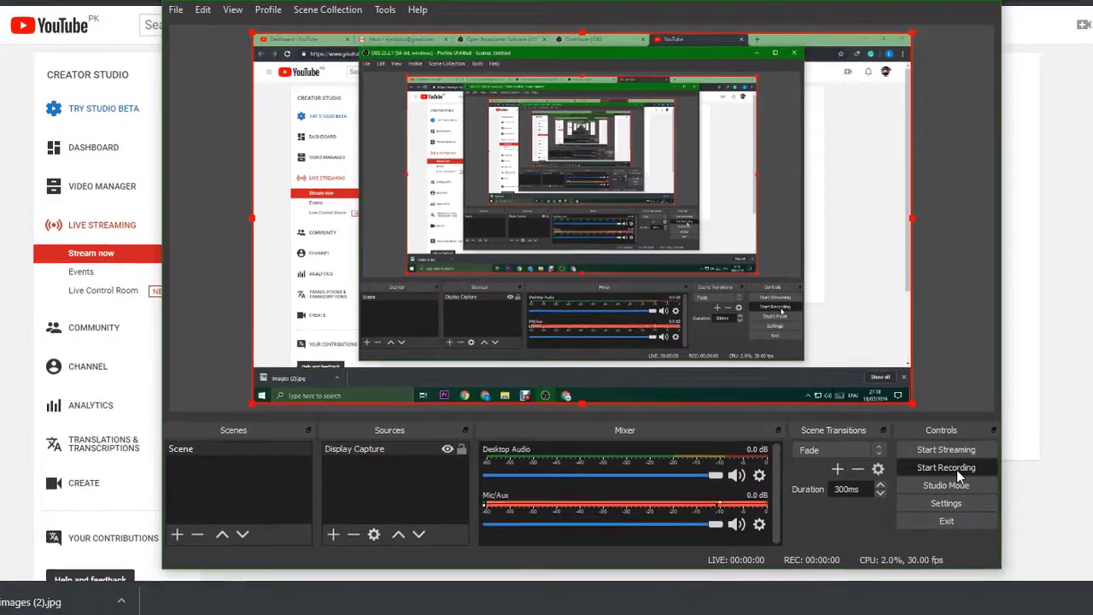
Make a test recording of about 5 seconds and minimize the OBS window.
{"action": "left_click", "coordinate": [1067, 529]}
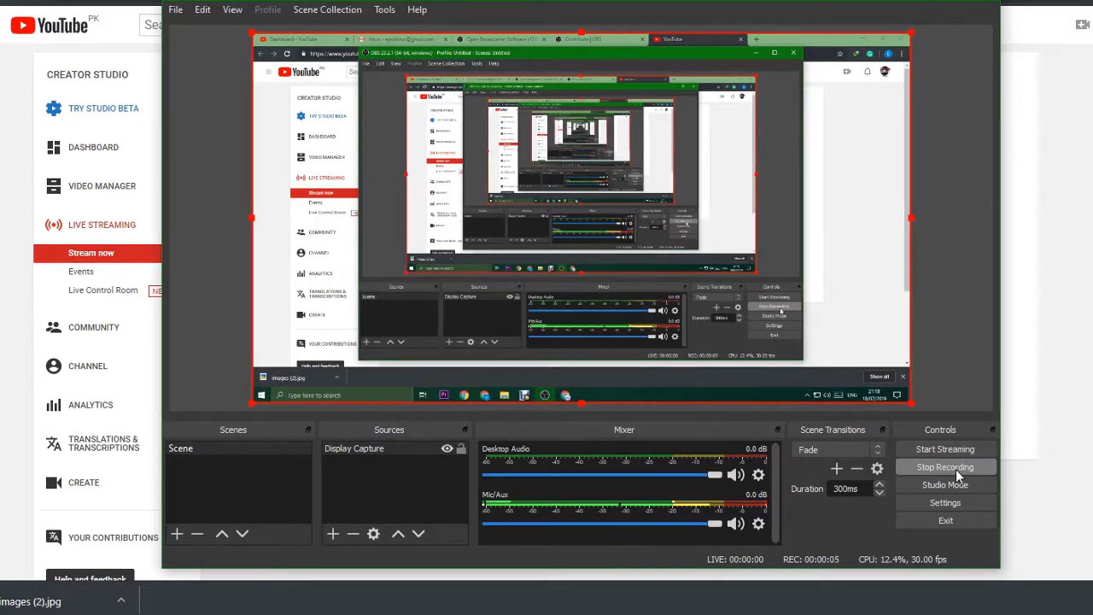
{"action": "left_click", "coordinate": [956, 469]}
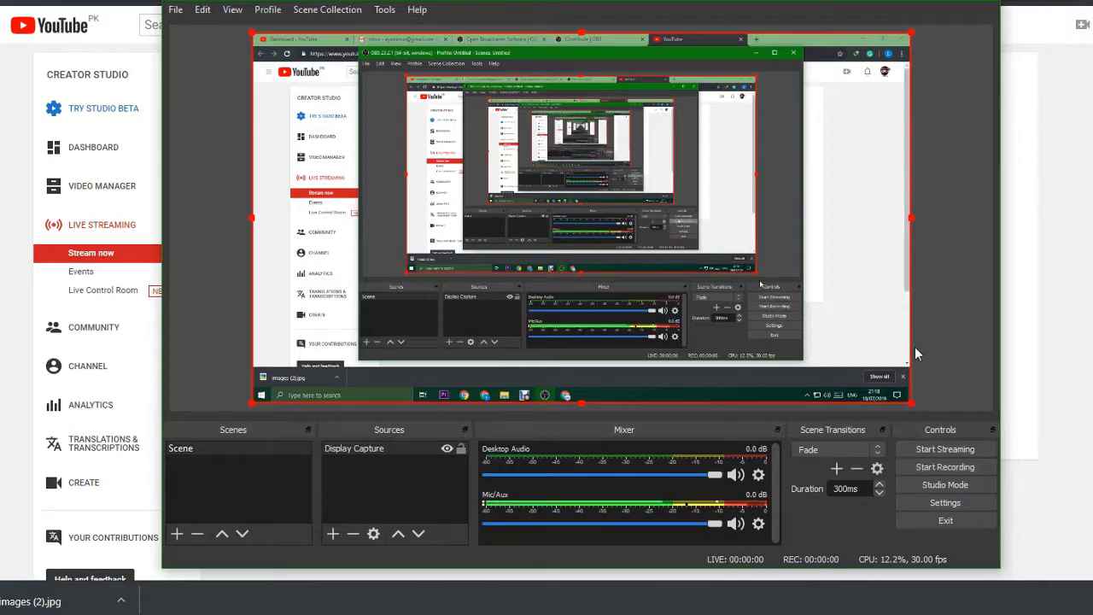
{"action": "left_click_drag", "start_coordinate": [920, 4], "coordinate": [906, 4]}
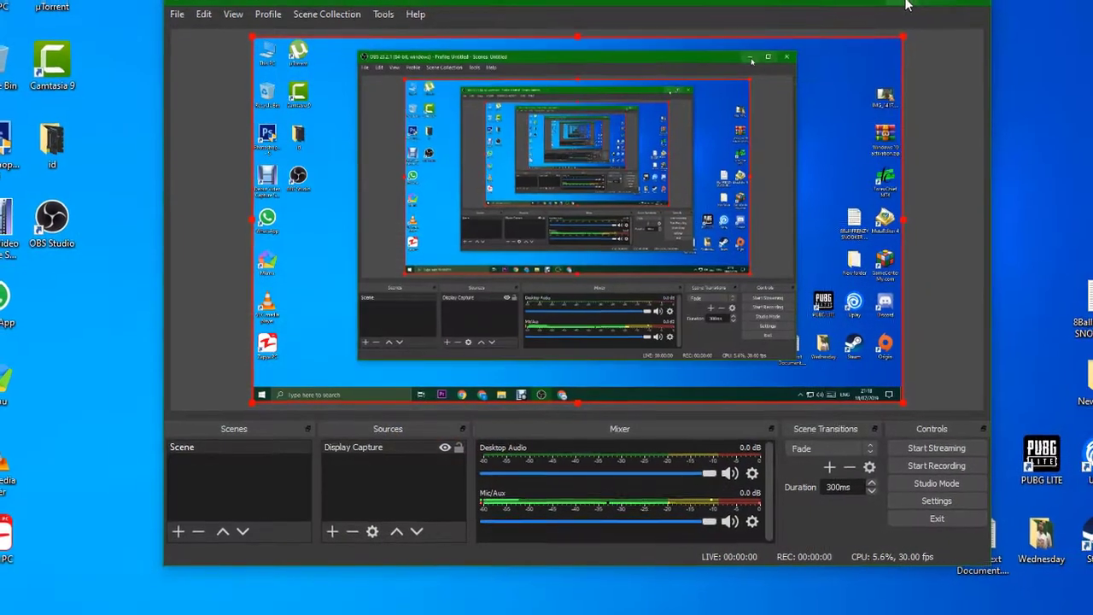
{"action": "left_click", "coordinate": [907, 5]}
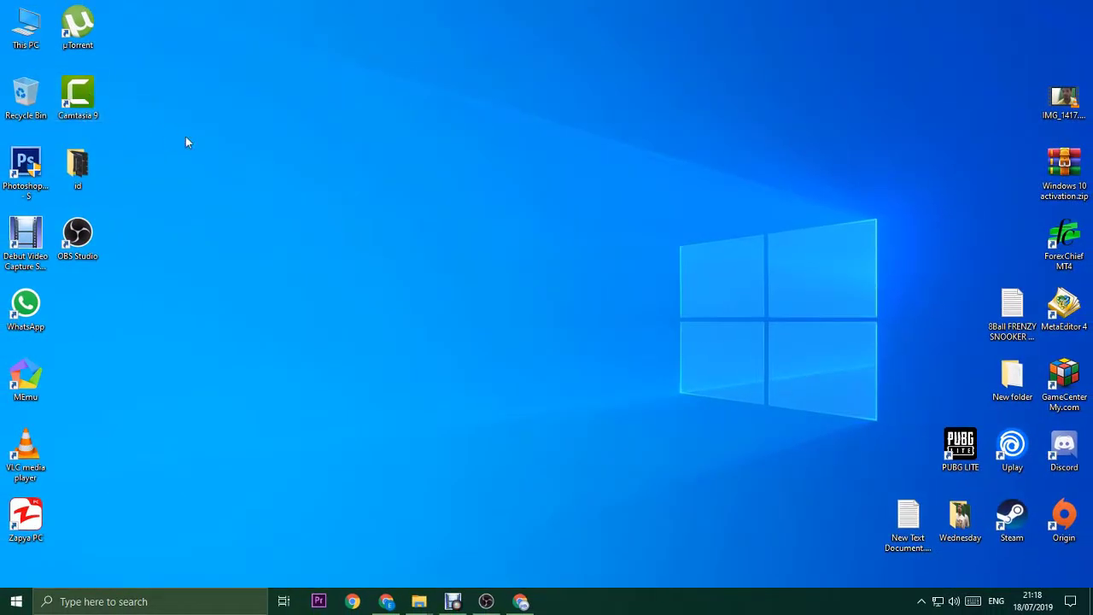
Open the new .flv recording from the Videos folder in VLC media player, choosing to always use it for .flv files.
{"action": "double_click", "coordinate": [10, 34]}
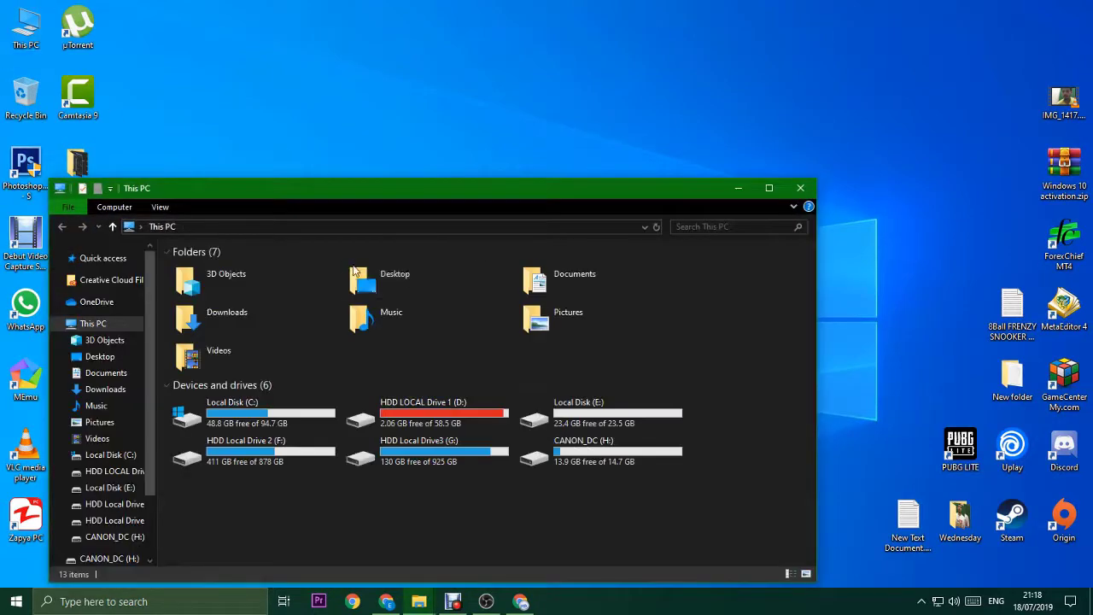
{"action": "double_click", "coordinate": [562, 281]}
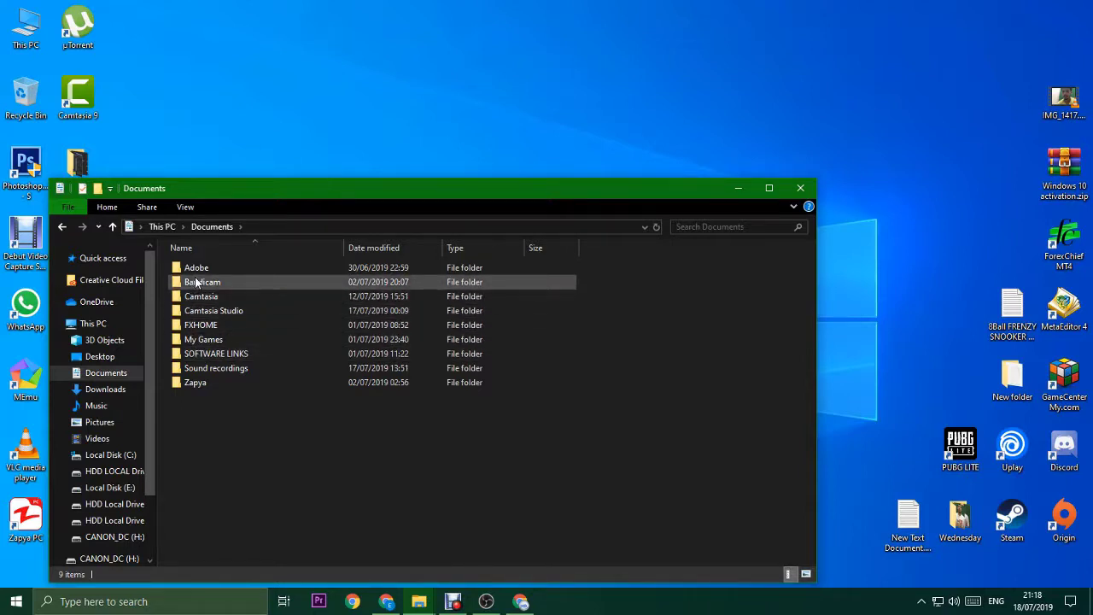
{"action": "left_click", "coordinate": [117, 436]}
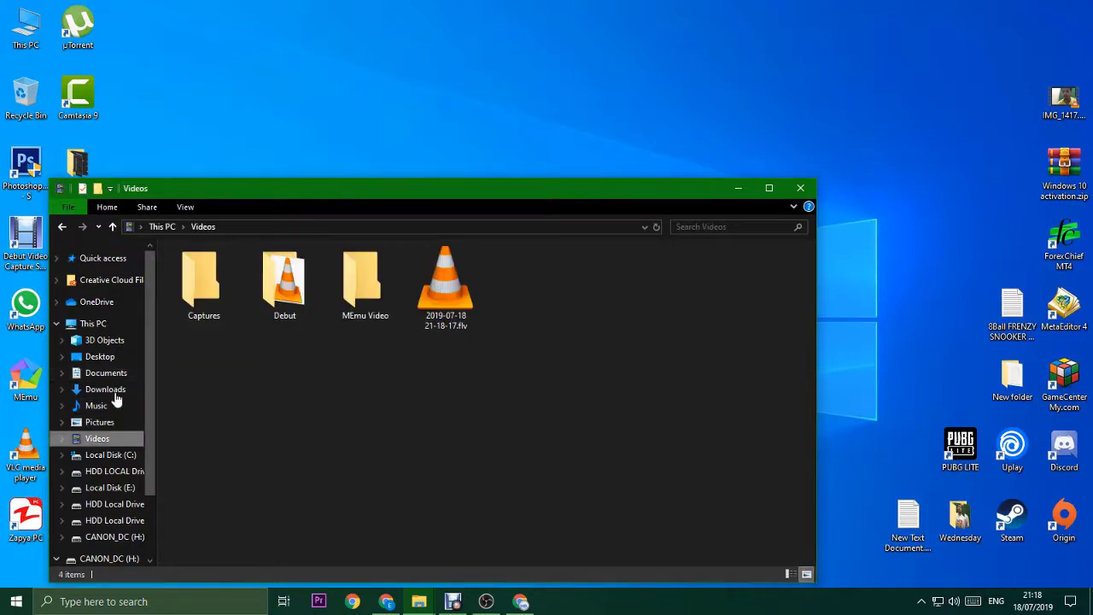
{"action": "left_click", "coordinate": [449, 315]}
{"action": "double_click", "coordinate": [449, 315]}
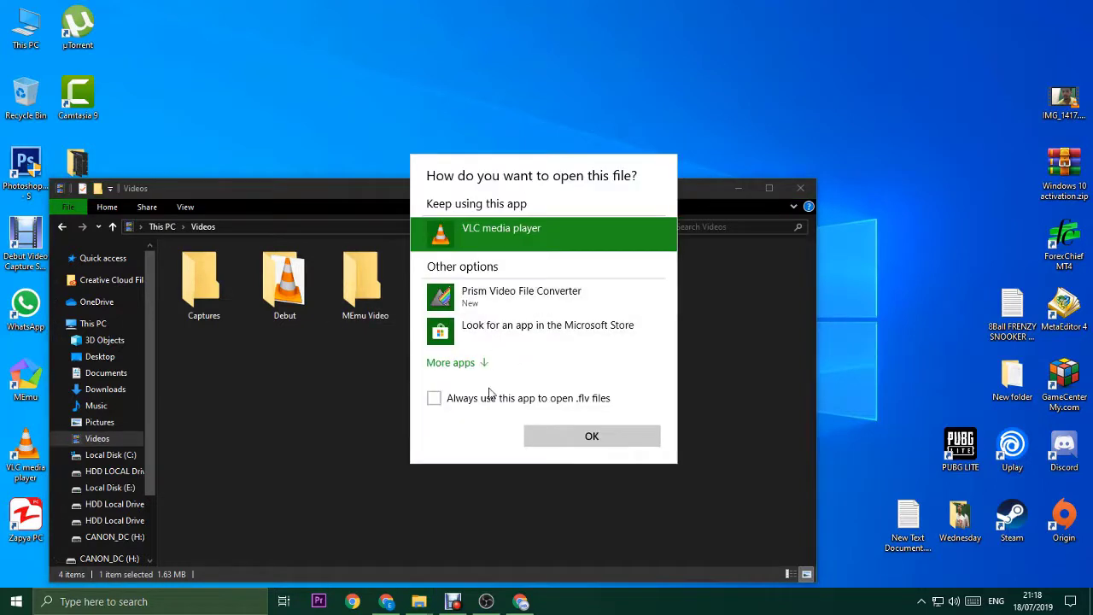
{"action": "left_click", "coordinate": [493, 398]}
{"action": "left_click", "coordinate": [565, 436]}
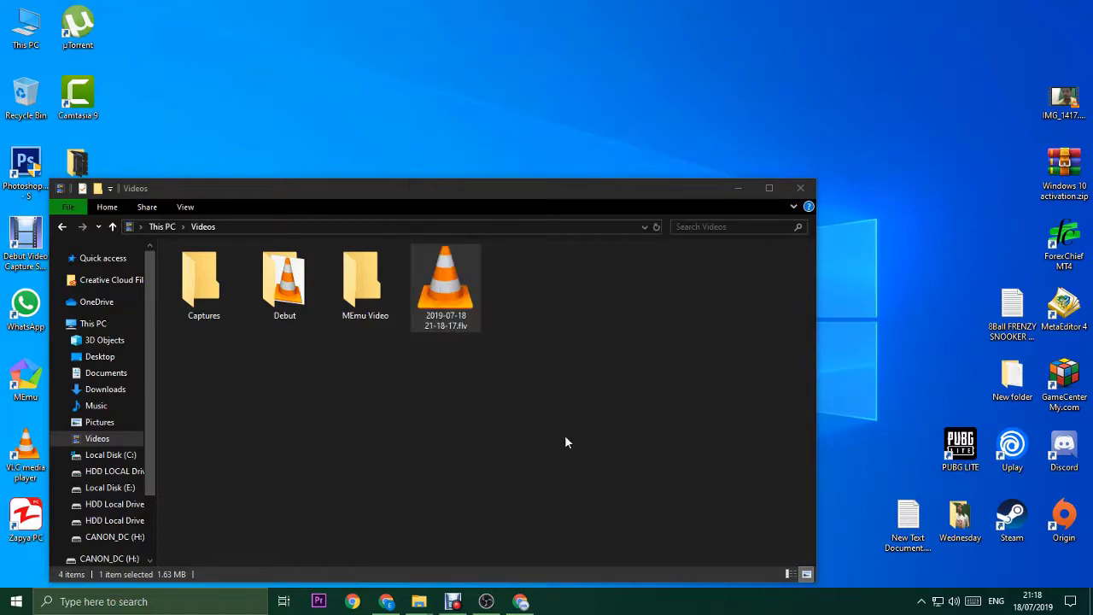
Watch the test recording with the playback volume lowered to 55%, and close the player and the Videos folder.
{"action": "scroll", "coordinate": [419, 398], "scroll_direction": "down", "scroll_amount": 3}
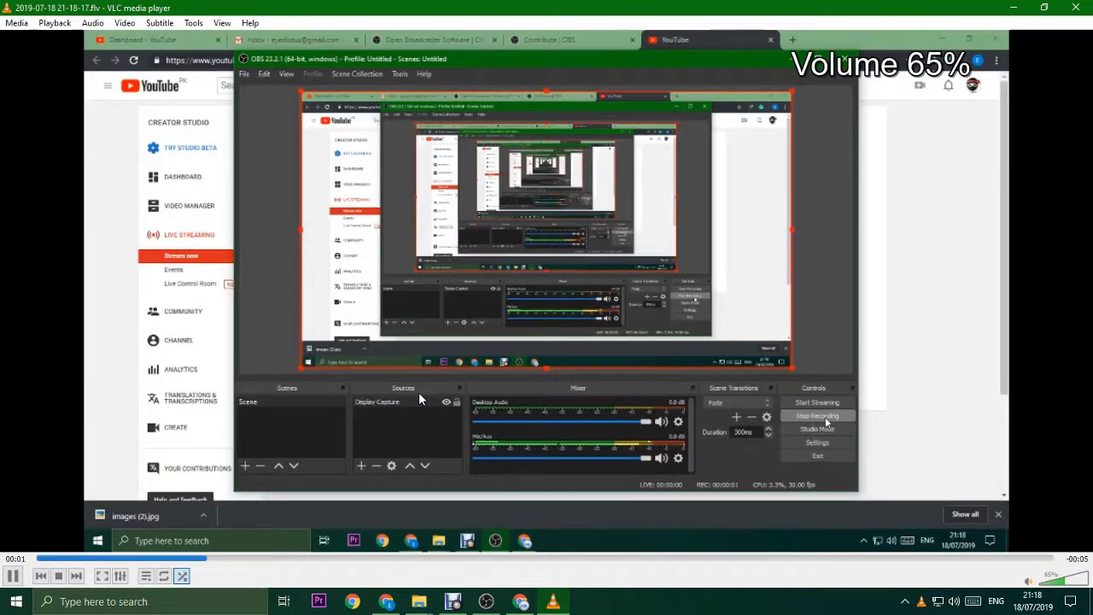
{"action": "scroll", "coordinate": [419, 392], "scroll_direction": "down", "scroll_amount": 4}
{"action": "scroll", "coordinate": [418, 392], "scroll_direction": "up", "scroll_amount": 2}
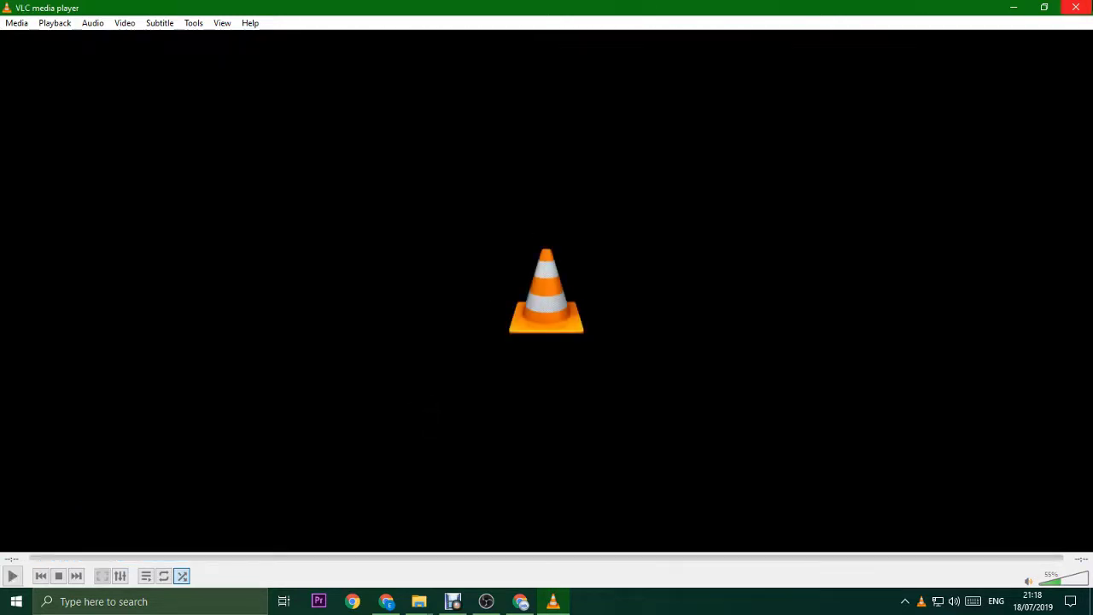
{"action": "key", "text": "ctrl+q"}
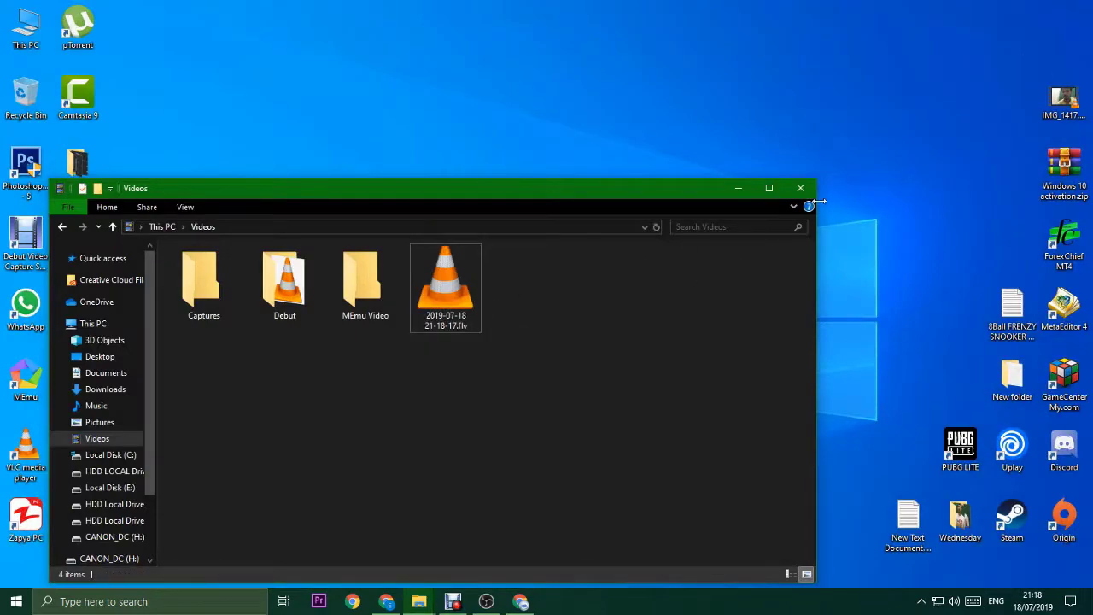
{"action": "left_click", "coordinate": [800, 188]}
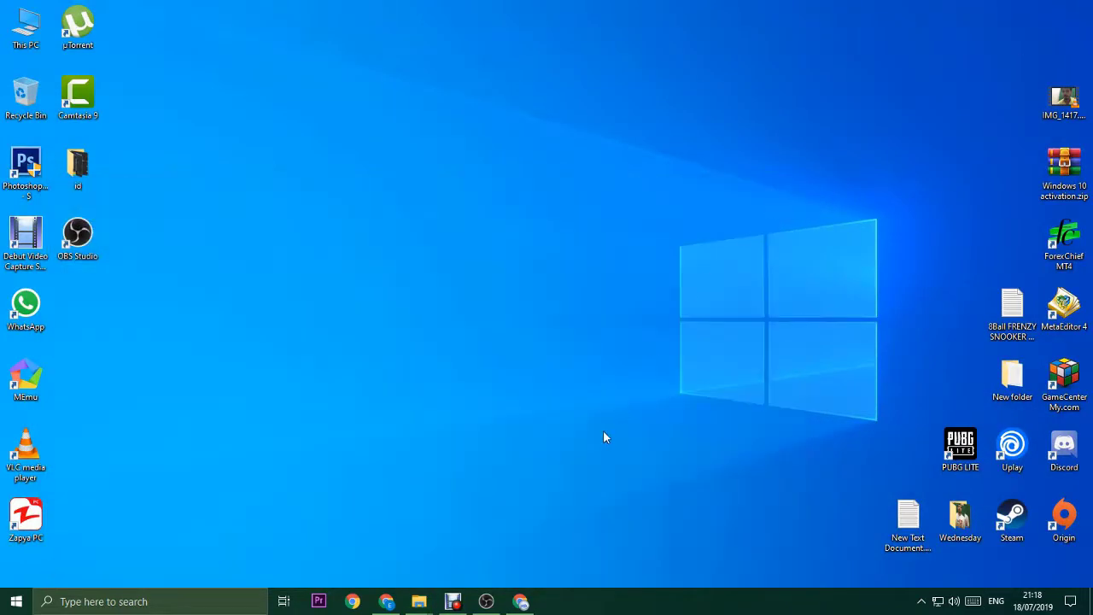
Switch back to OBS Studio, examine the recording format and recording quality options in the Output settings, and cancel the settings.
{"action": "left_click", "coordinate": [496, 606]}
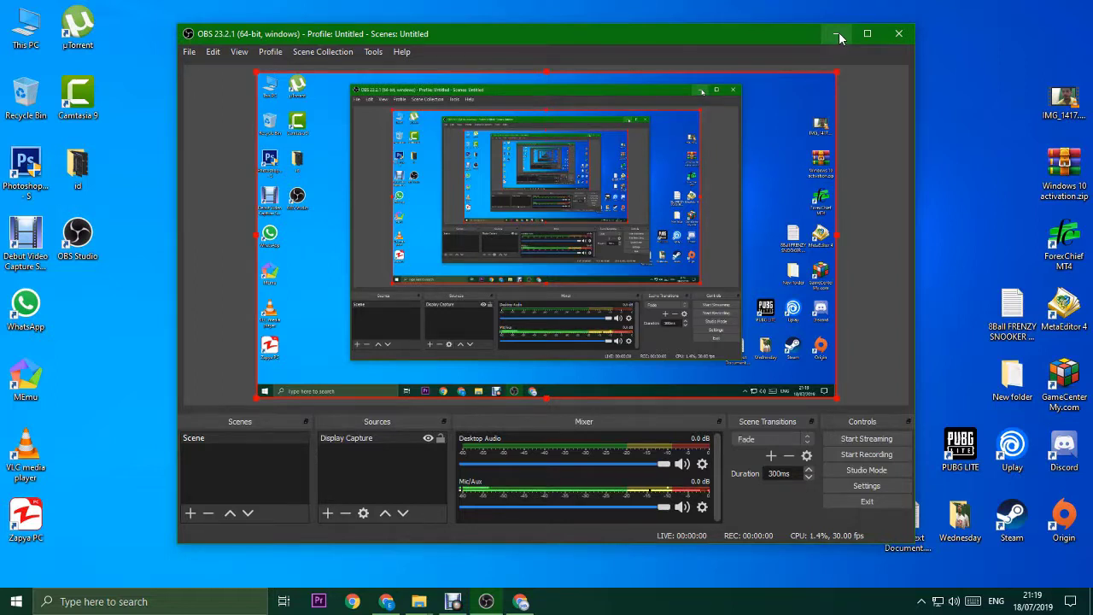
{"action": "left_click", "coordinate": [836, 484]}
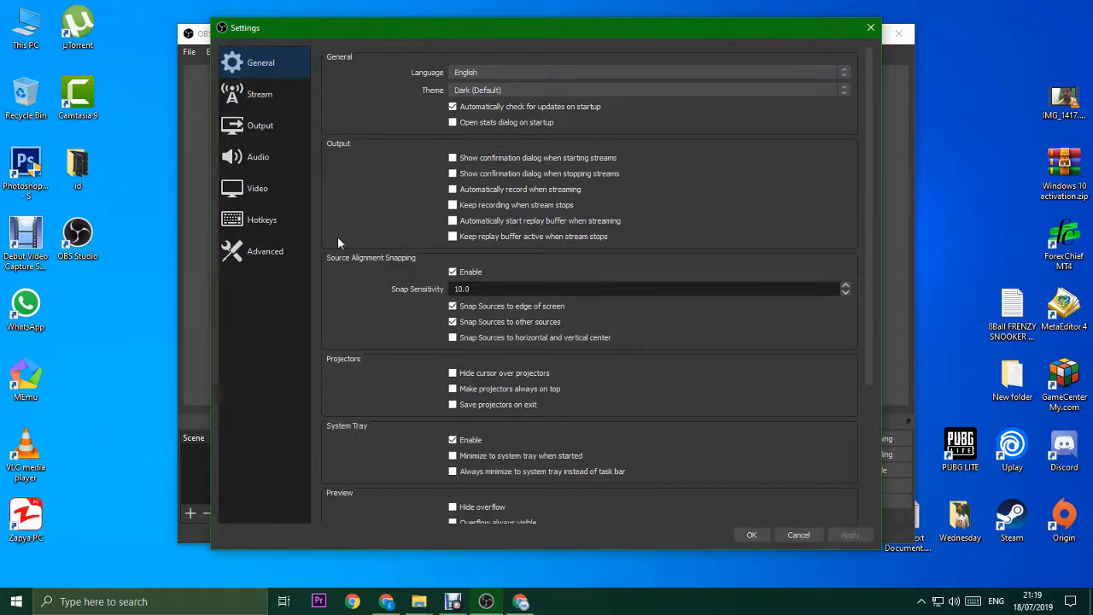
{"action": "left_click", "coordinate": [281, 126]}
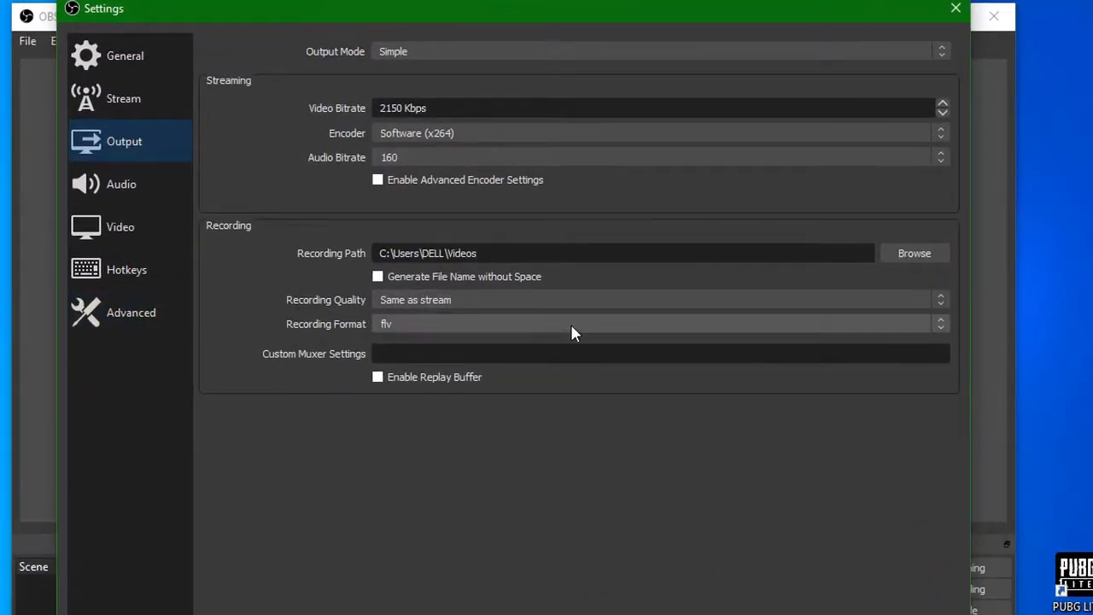
{"action": "left_click", "coordinate": [463, 322]}
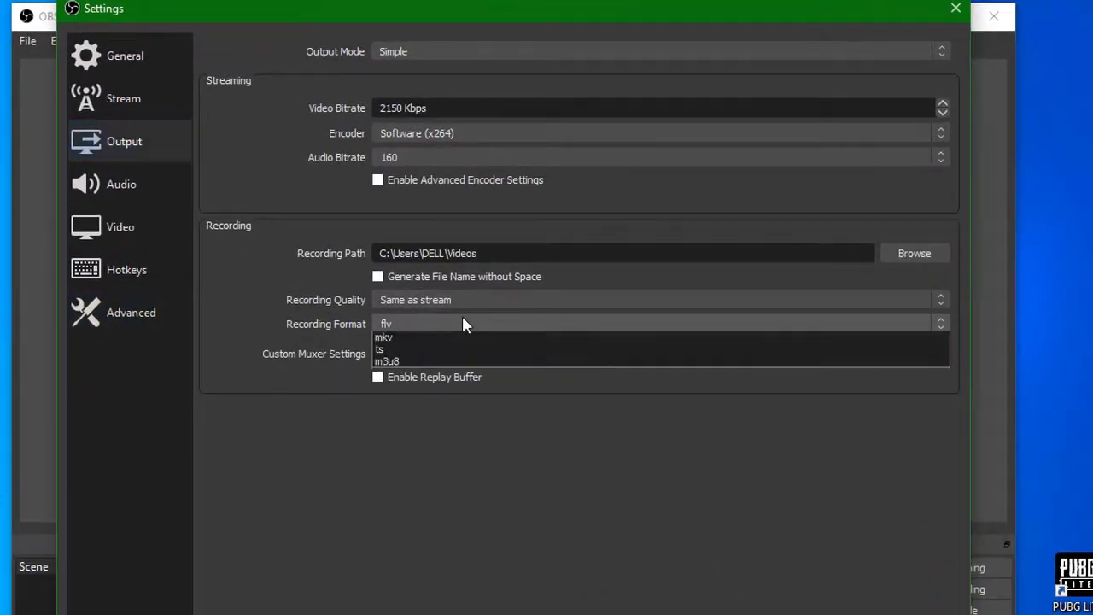
{"action": "left_click", "coordinate": [428, 433]}
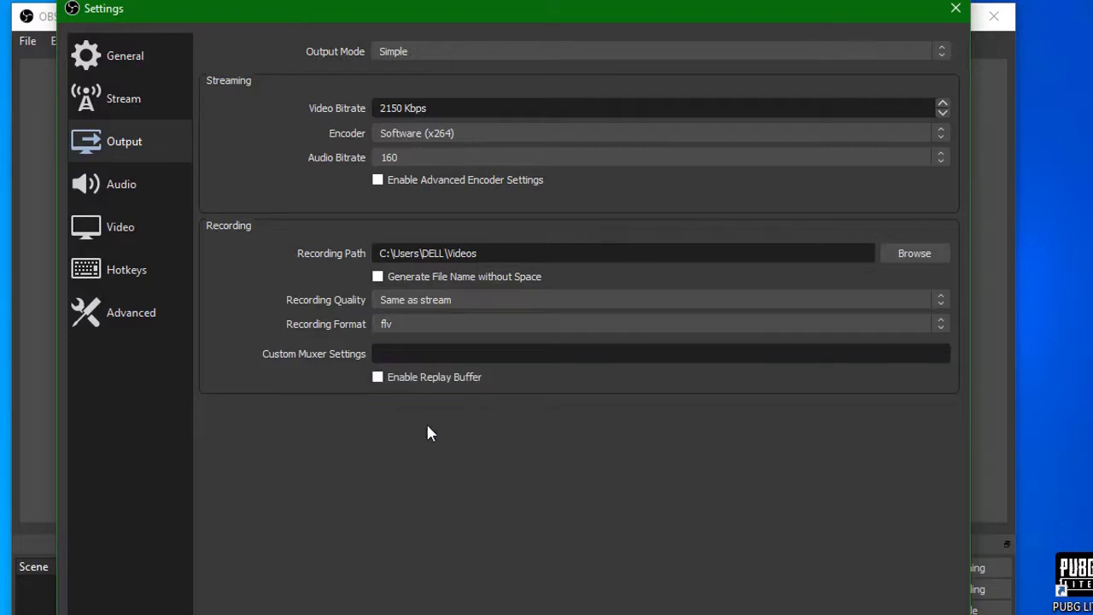
{"action": "left_click", "coordinate": [421, 299]}
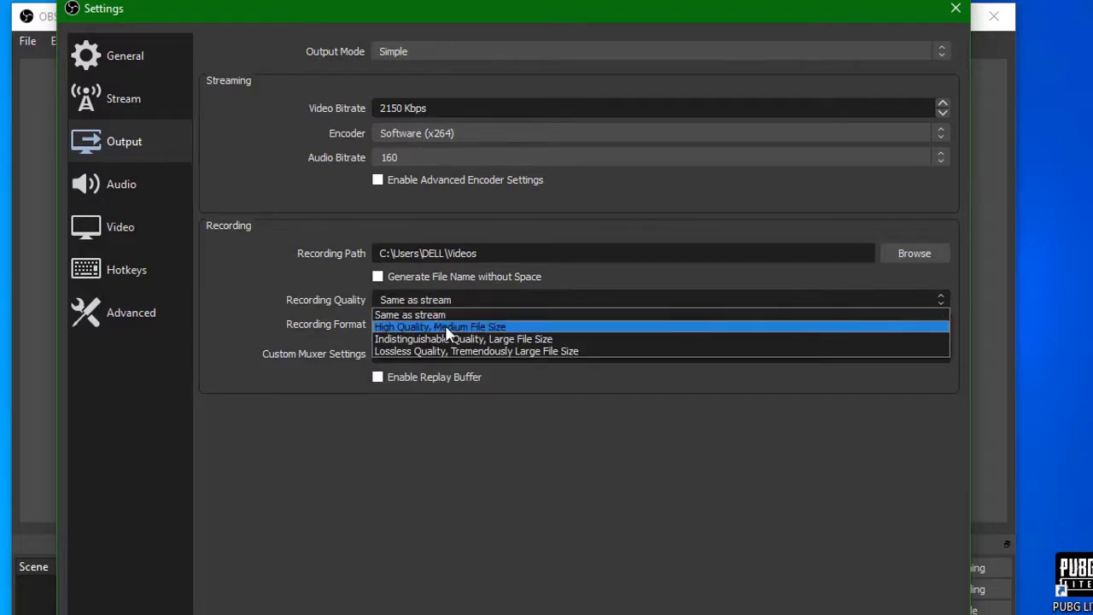
{"action": "left_click", "coordinate": [812, 532]}
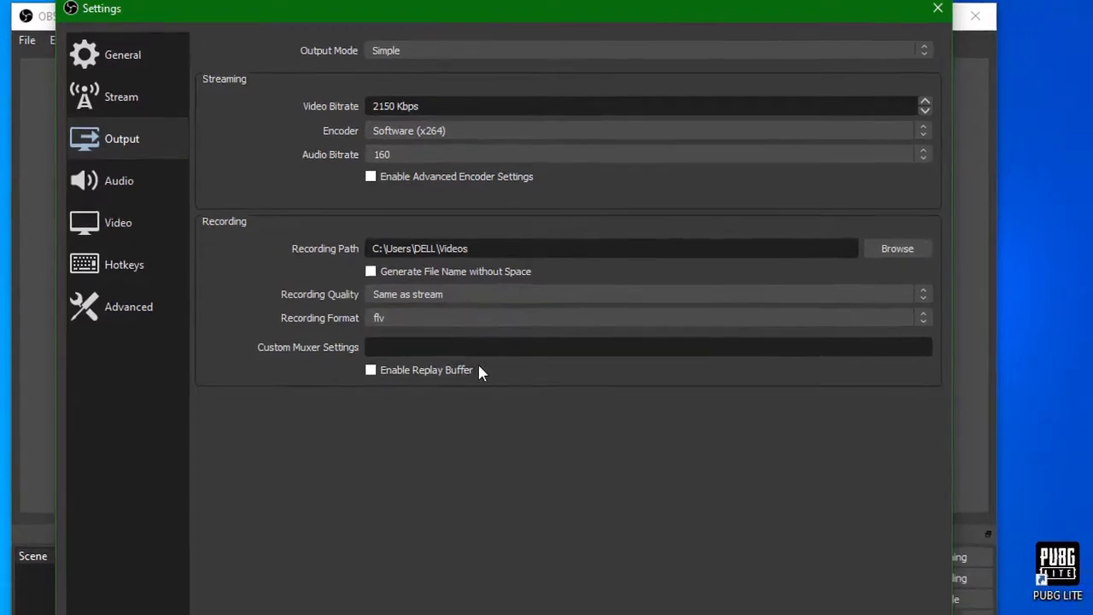
{"action": "left_click", "coordinate": [412, 298]}
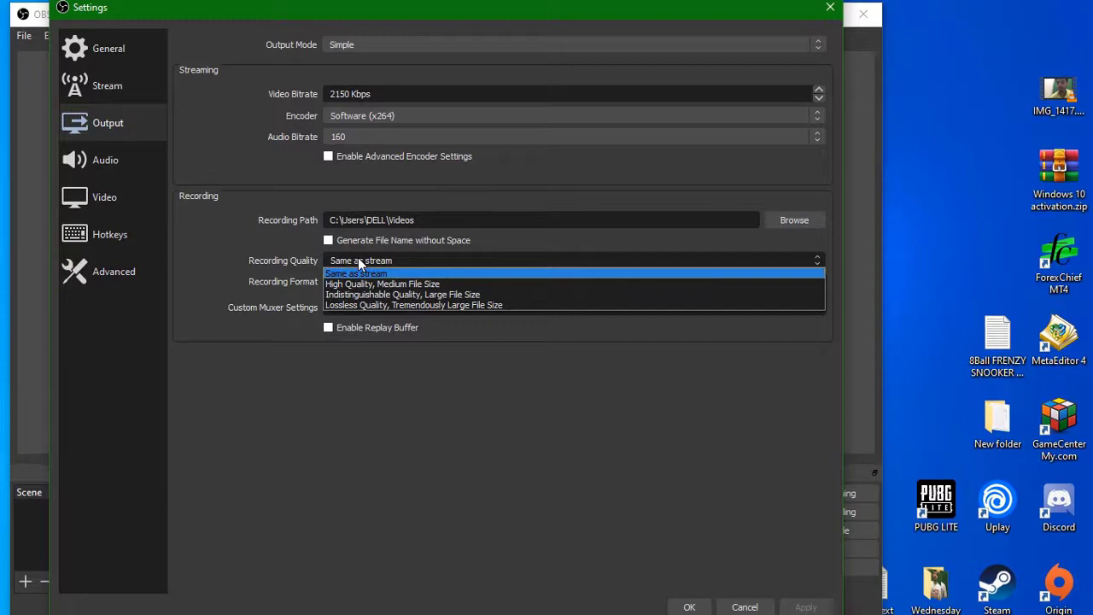
{"action": "left_click", "coordinate": [434, 374]}
{"action": "left_click", "coordinate": [746, 606]}
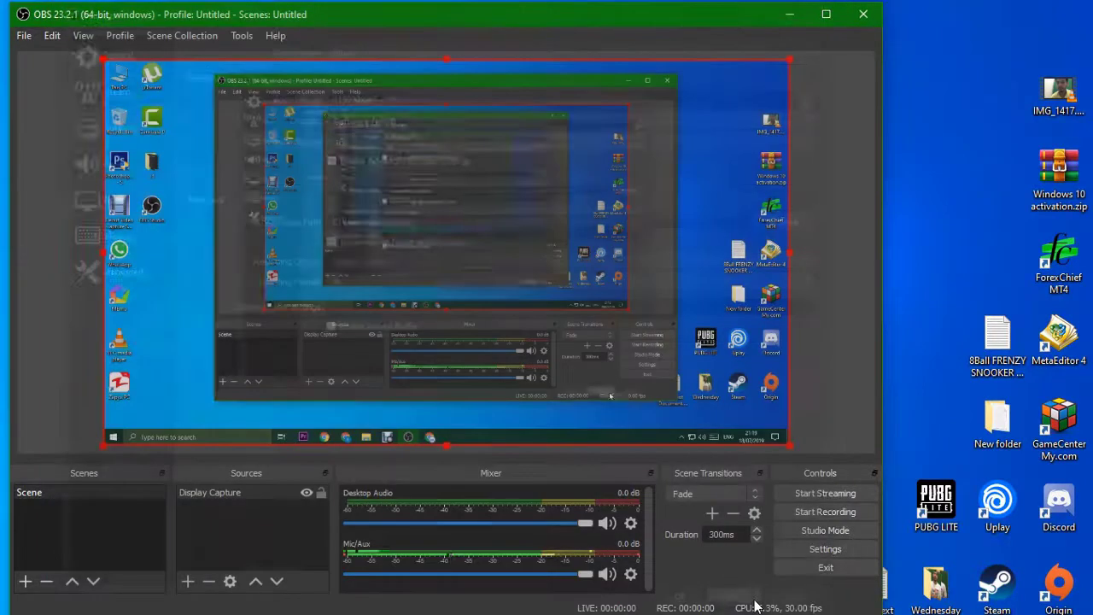